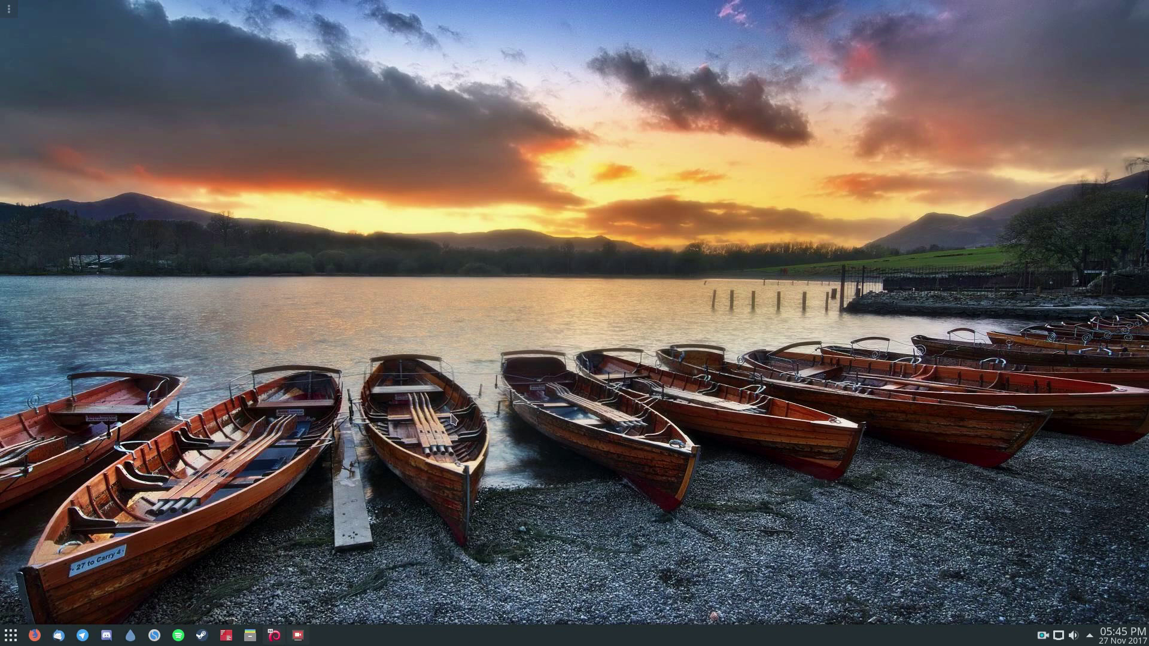
- Check the tray popup and launcher, then minimise the VirtualBox Debian installer window to reveal the desktop
click(276, 635)
click(1090, 636)
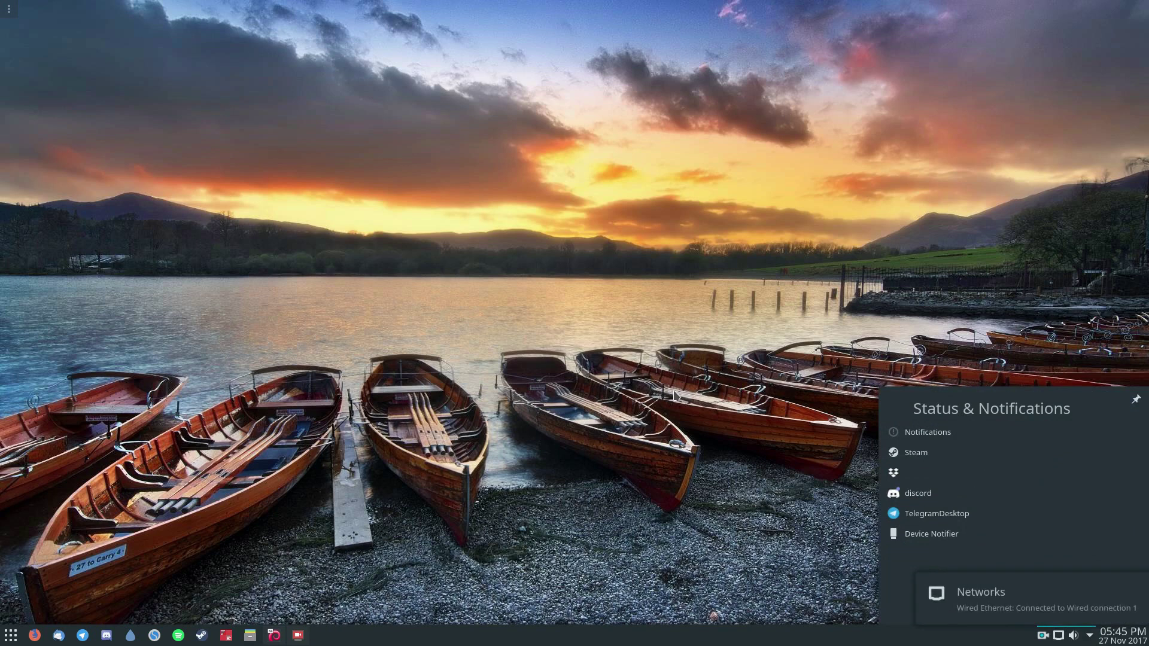
click(1090, 637)
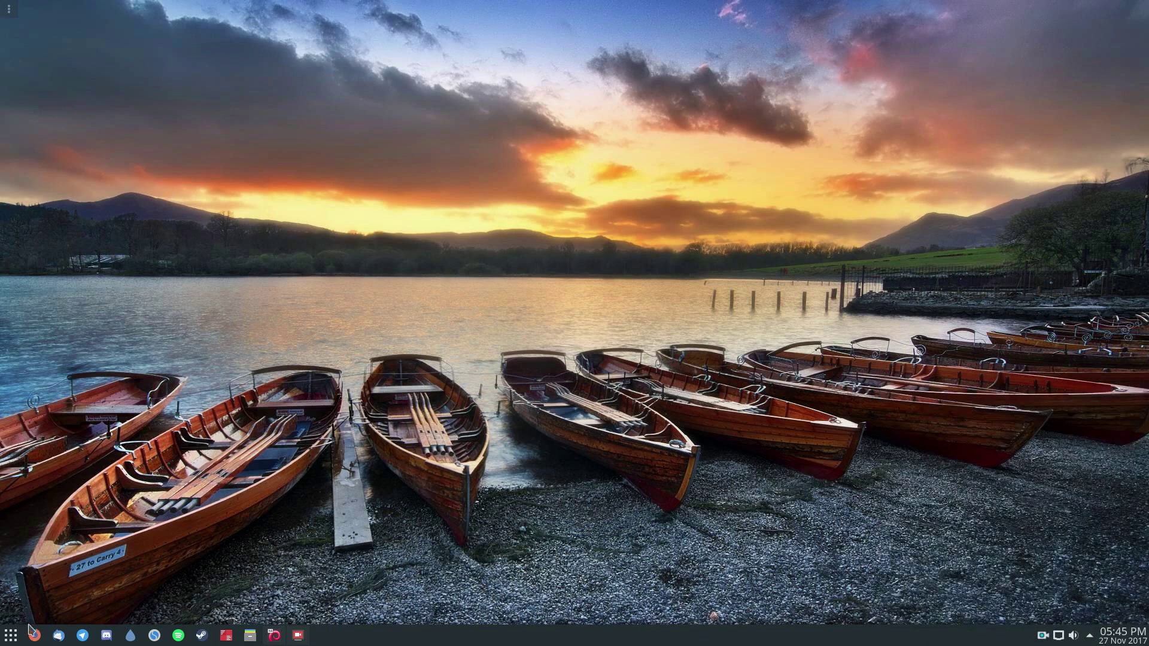
click(9, 639)
click(10, 639)
click(273, 638)
click(274, 638)
- Unlock widgets from the taskbar menu and scroll the Add Widgets list down to Device Notifier
right_click(717, 637)
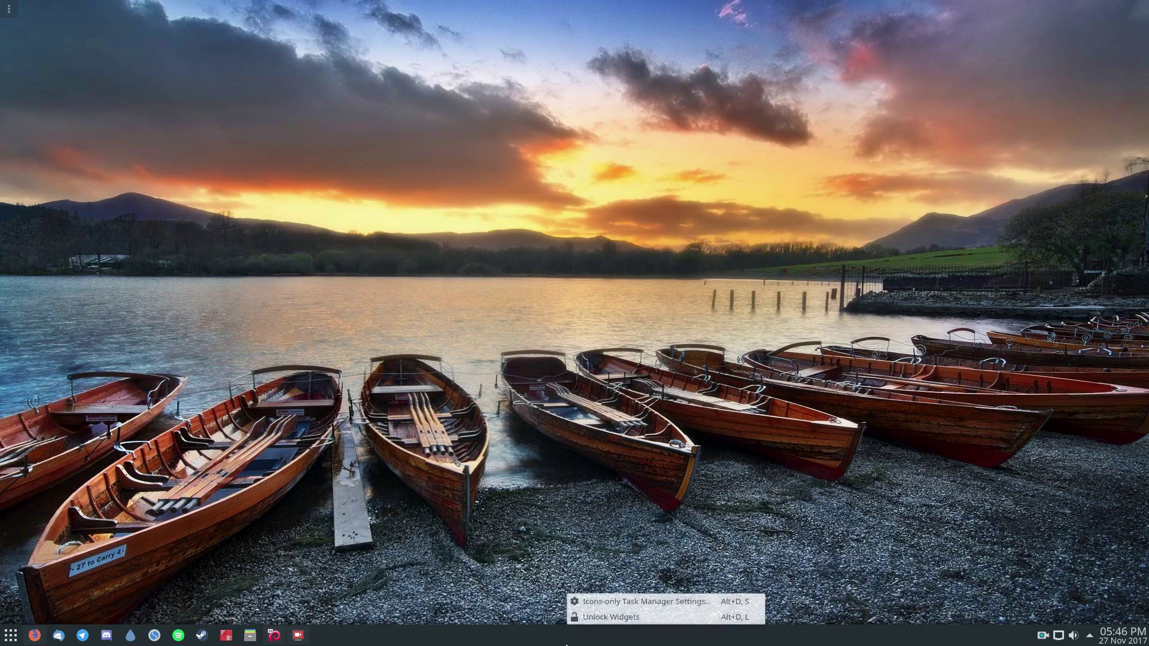
click(641, 618)
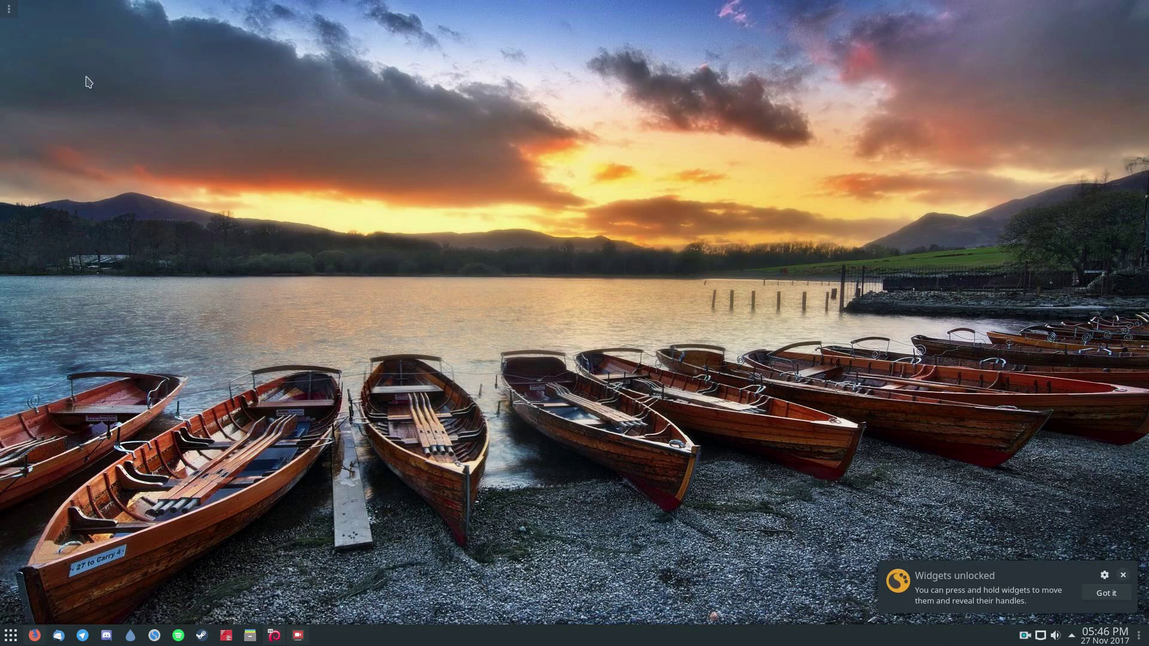
click(11, 13)
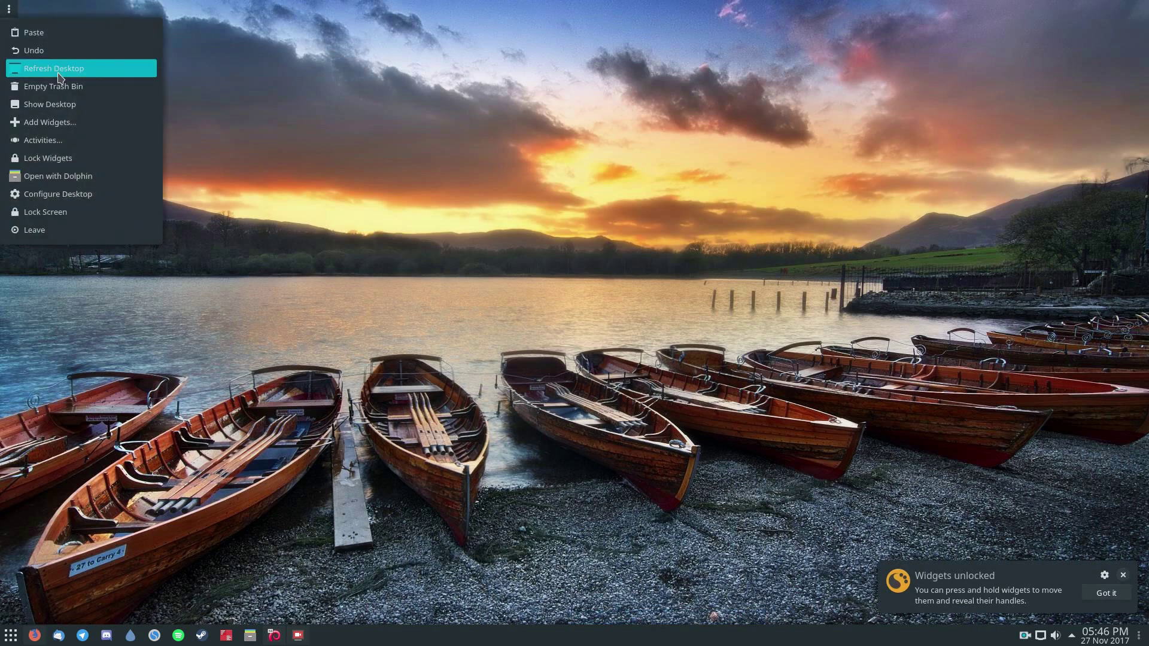
click(53, 124)
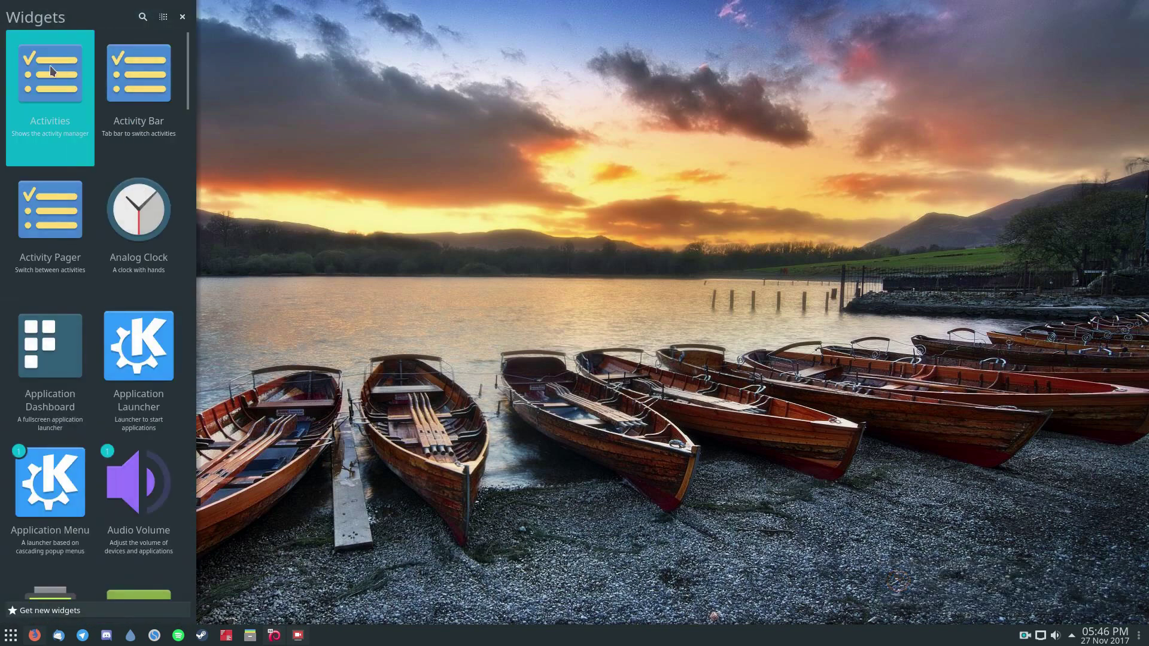
scroll(135, 347, down, 1)
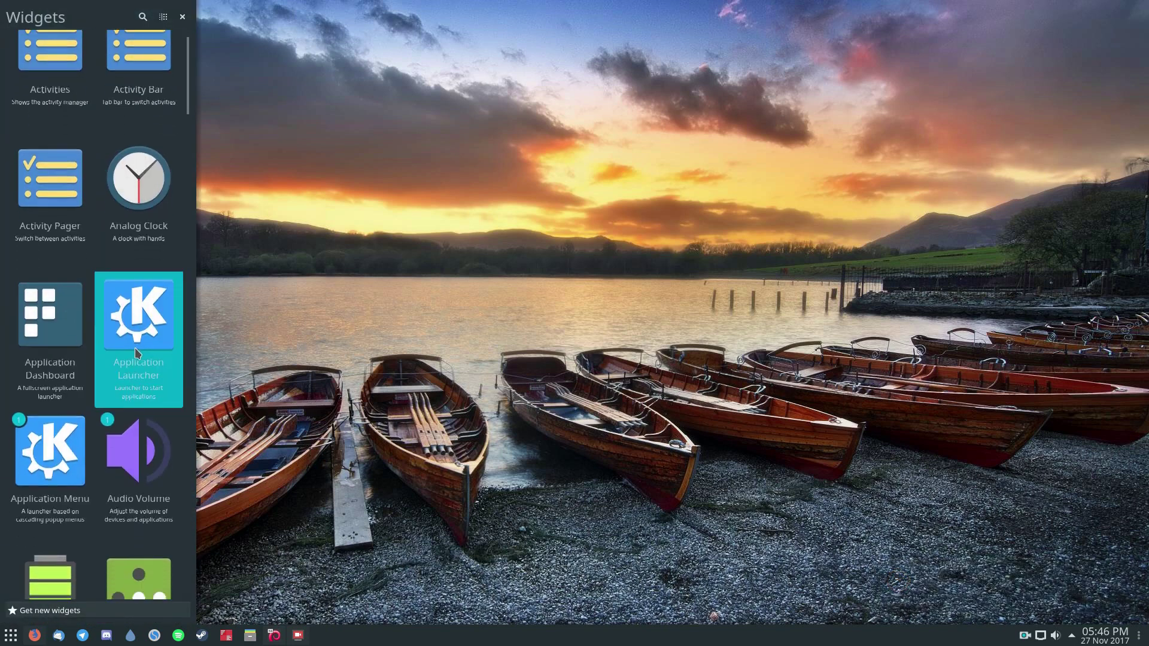
scroll(118, 362, down, 2)
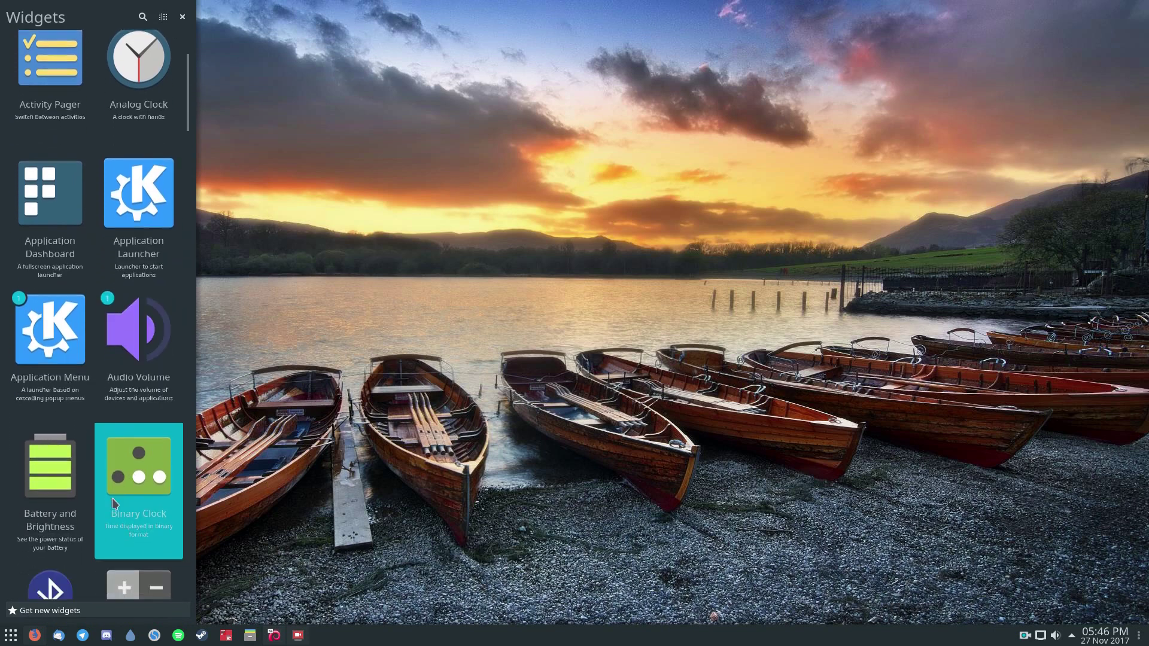
scroll(114, 496, down, 2)
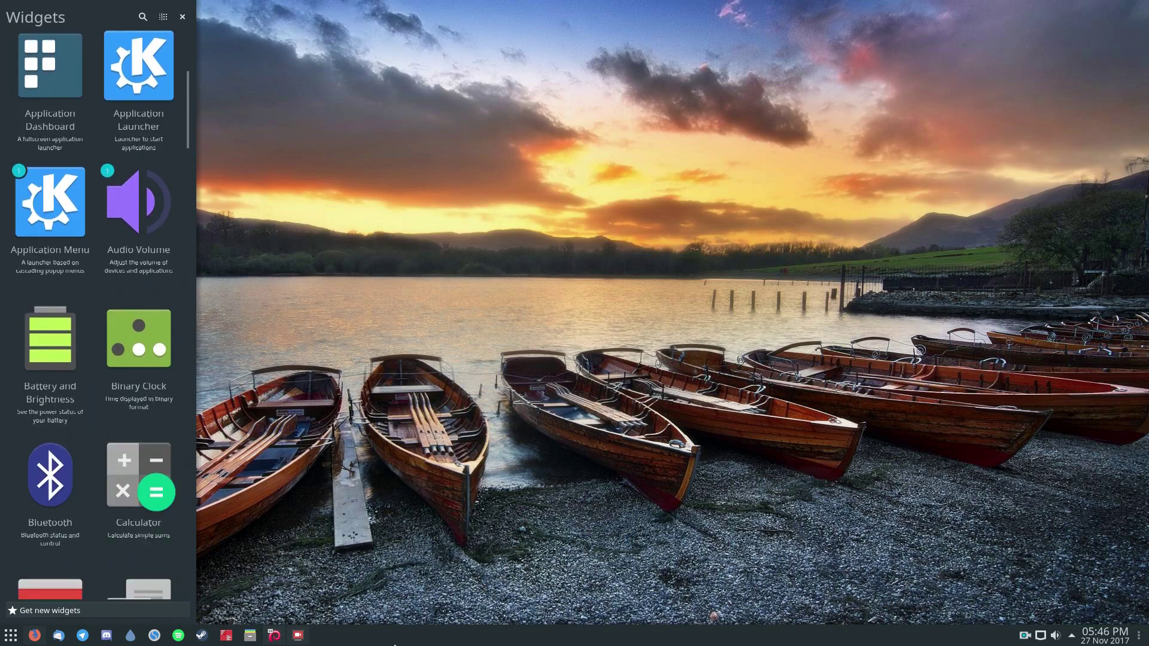
scroll(98, 410, down, 7)
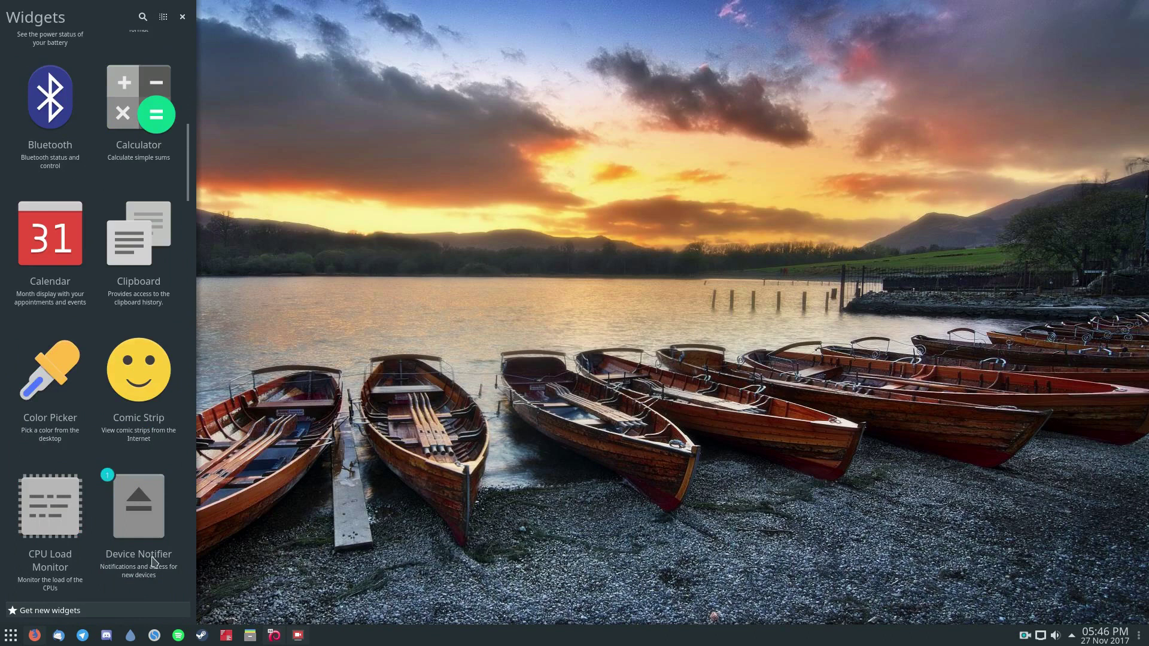
scroll(100, 382, down, 2)
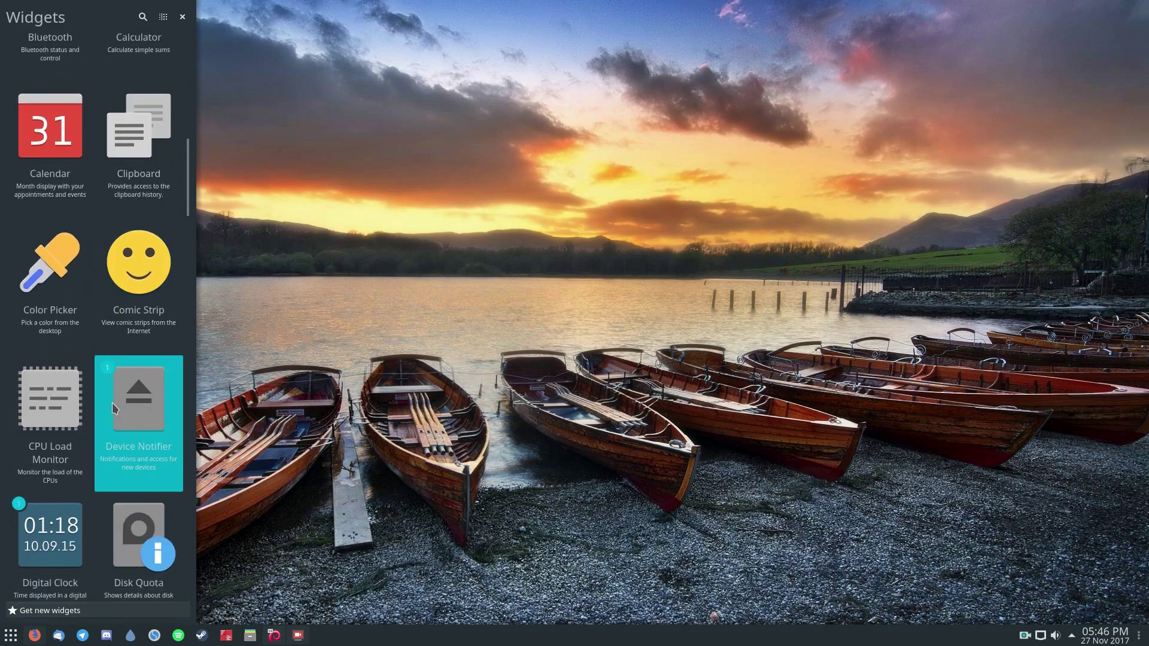
- Place a Device Notifier widget on the desktop and toggle its device list a few times
drag(120, 409, 412, 143)
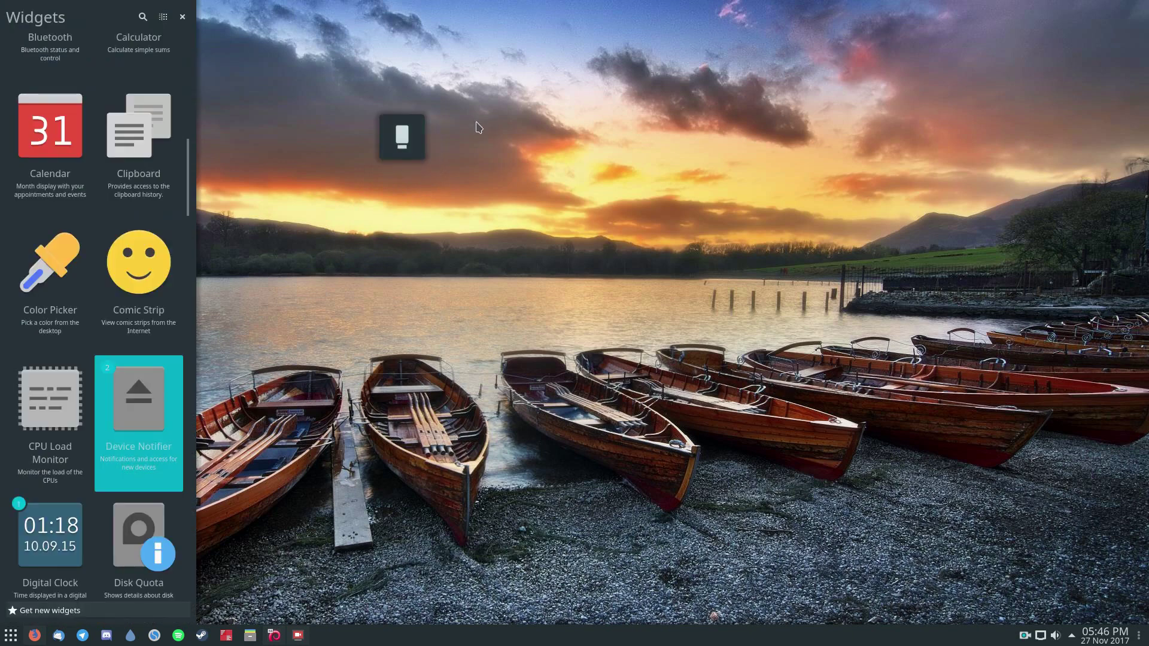
click(418, 143)
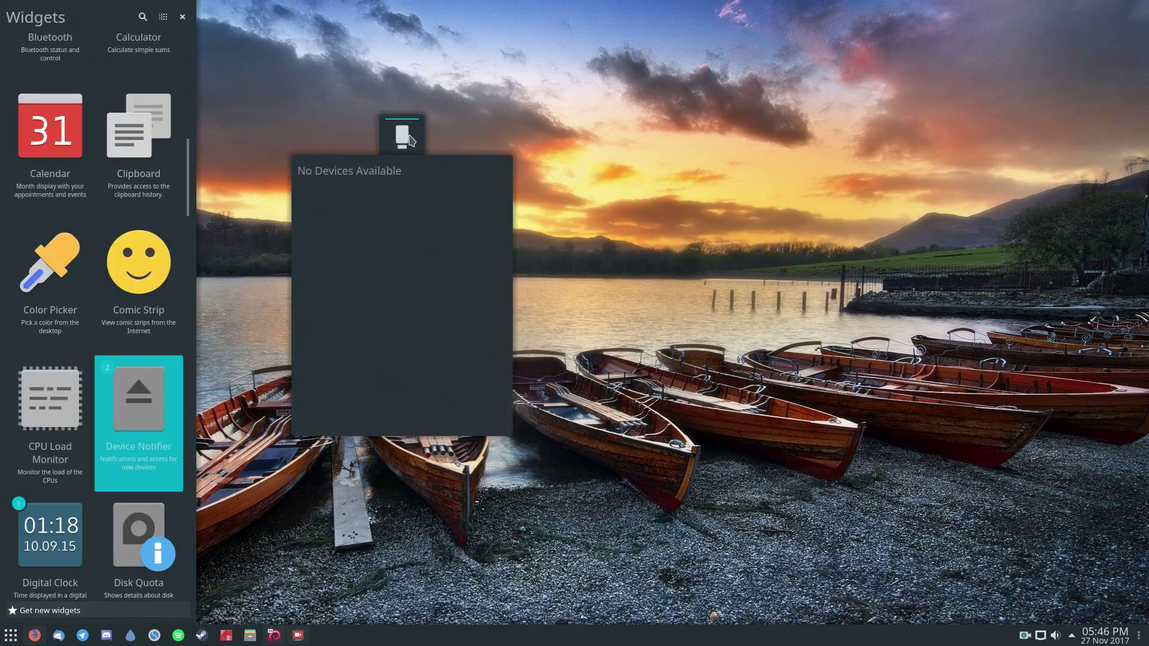
click(418, 143)
click(409, 132)
click(409, 132)
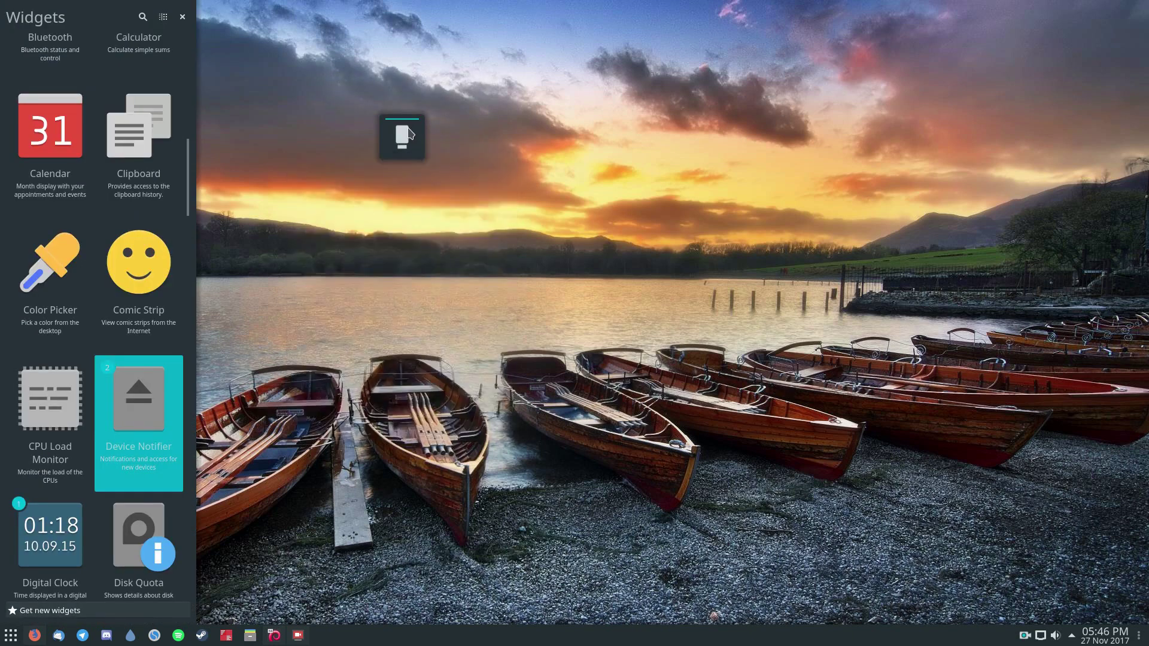
click(400, 141)
click(400, 139)
- Remove the desktop Device Notifier and drag a new one into the panel's system tray
right_click(401, 134)
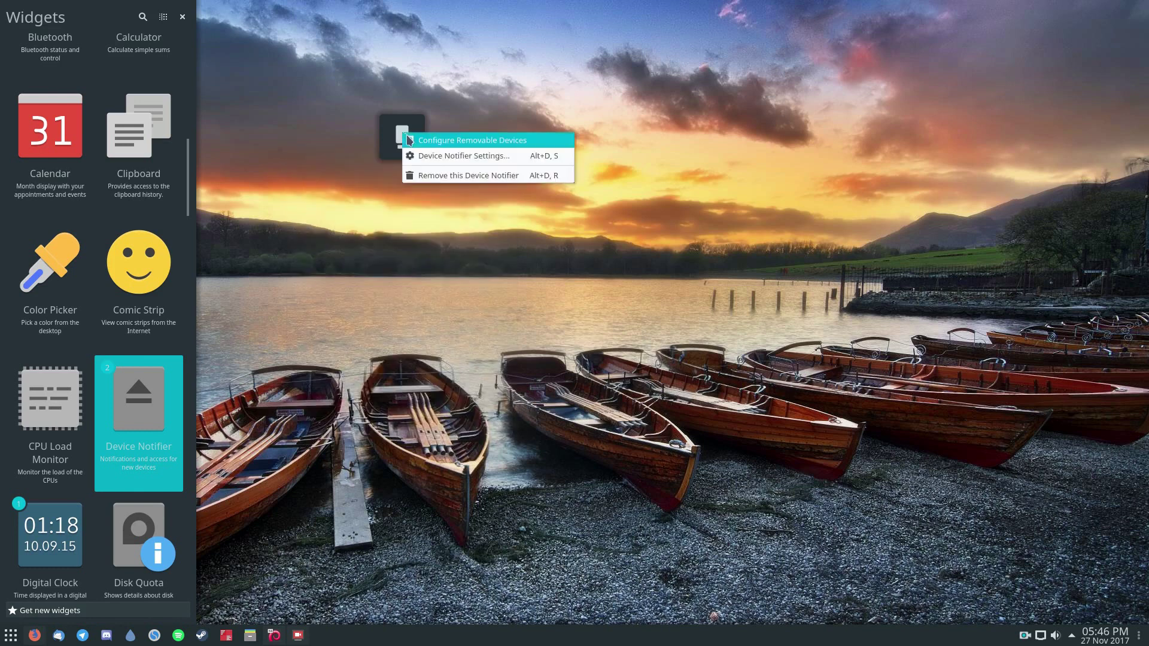
click(444, 176)
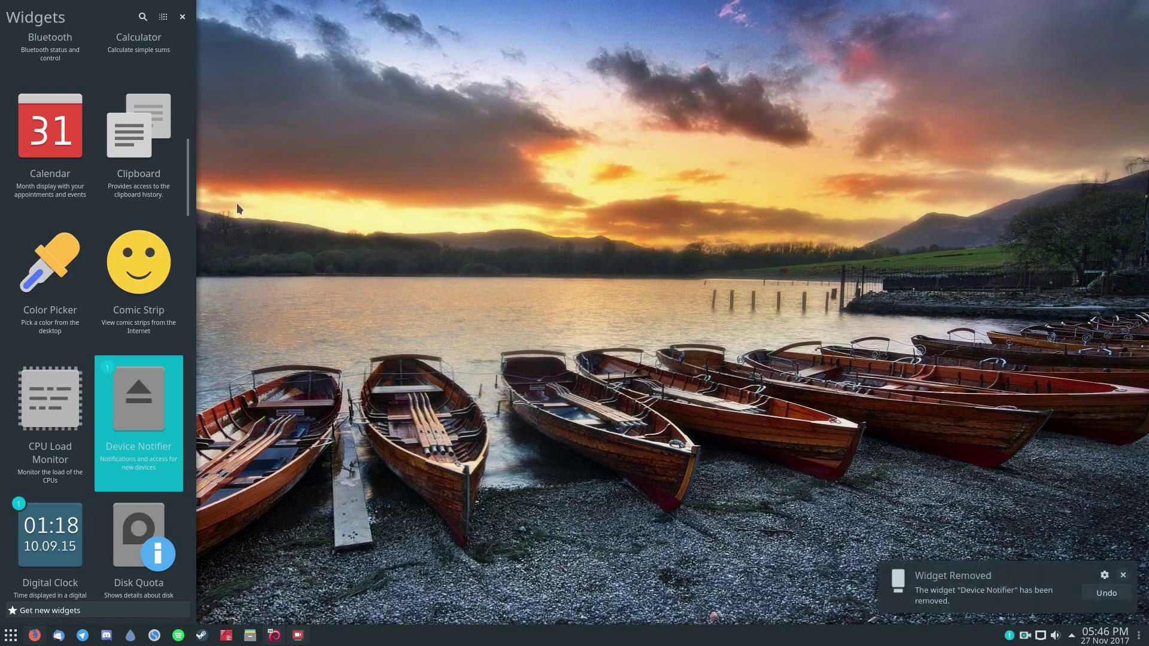
scroll(69, 435, down, 1)
drag(75, 422, 989, 641)
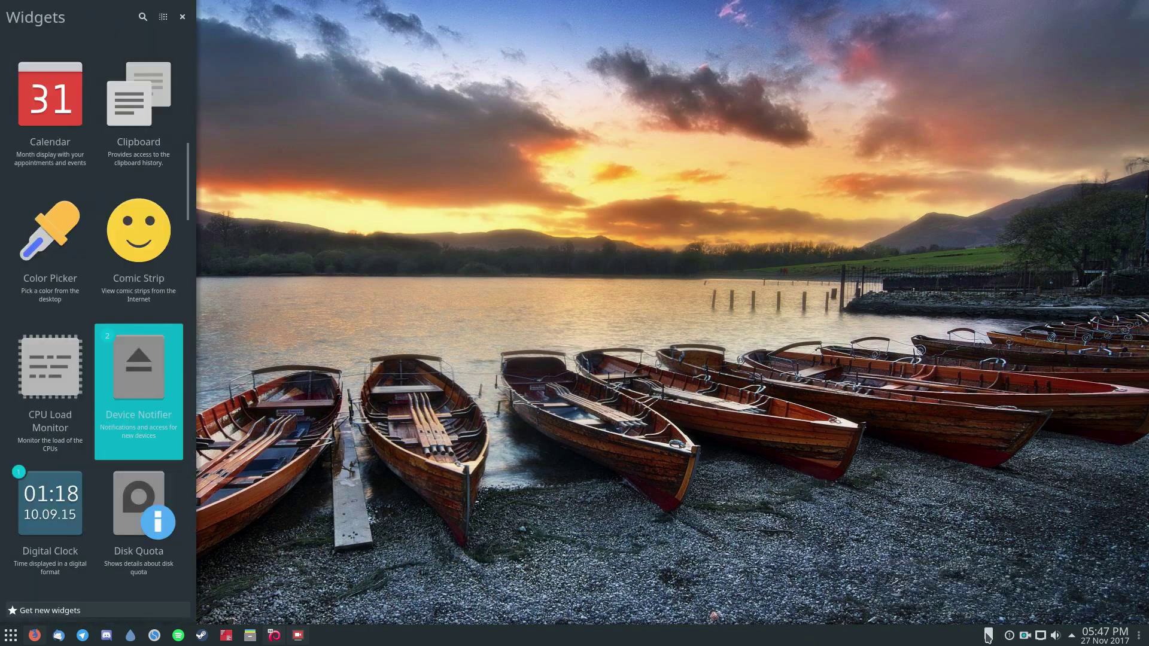
- In panel edit mode, remove the tray Device Notifier, dismiss the removal notice and exit editing
click(989, 638)
right_click(988, 638)
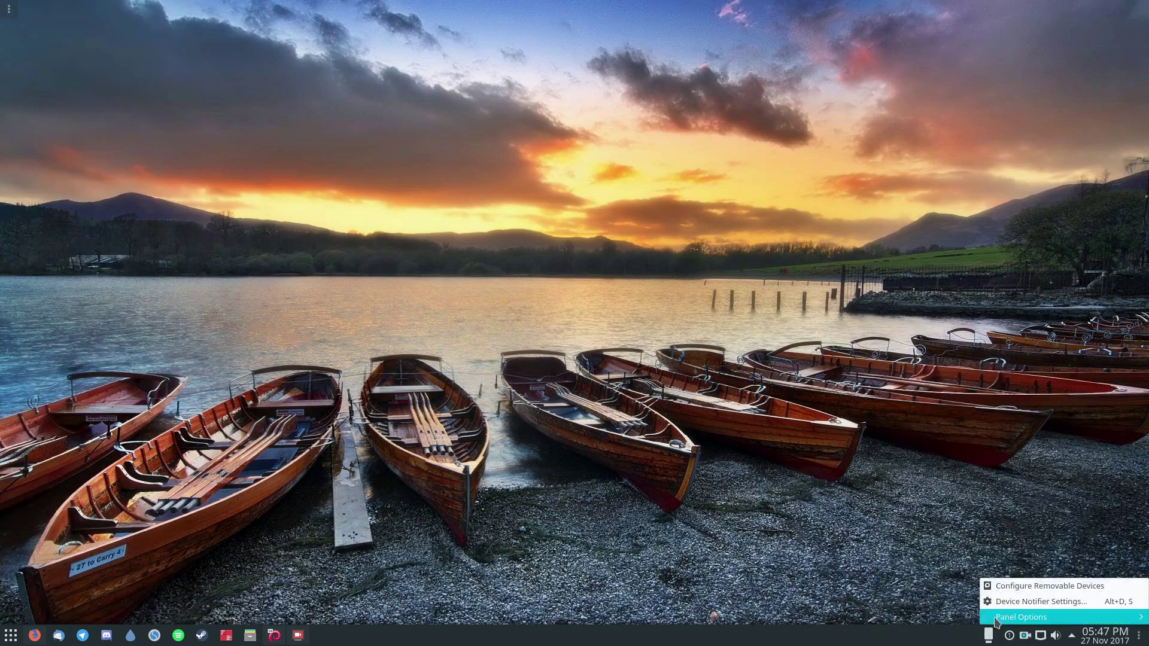
mouse_move(1016, 618)
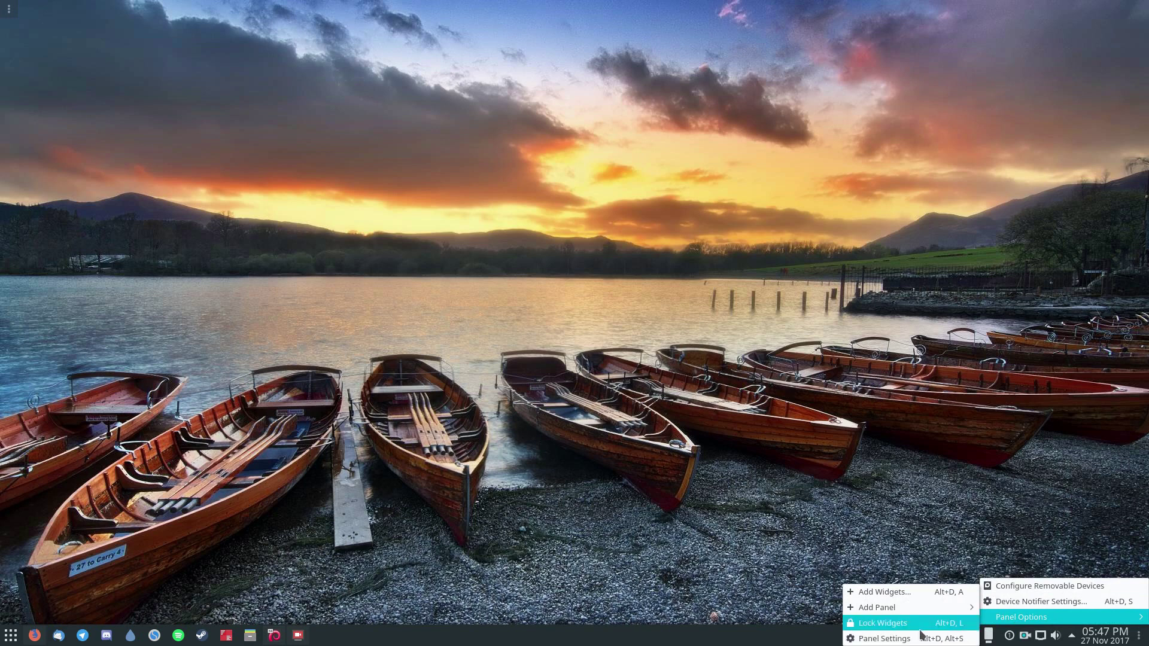
click(888, 639)
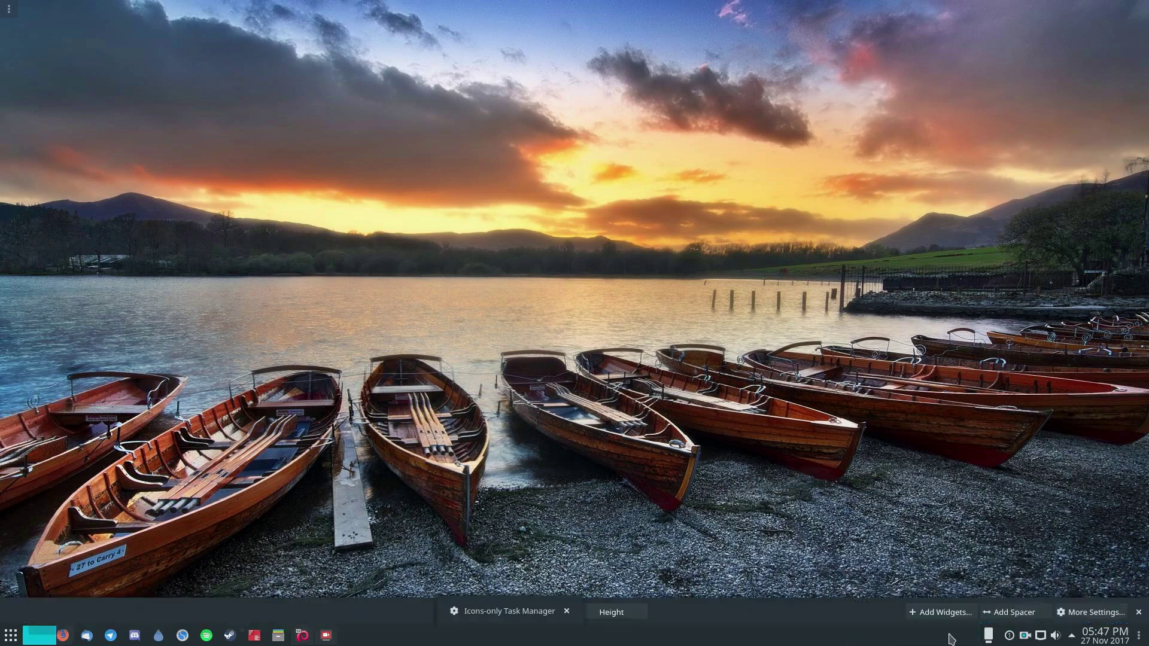
click(1027, 612)
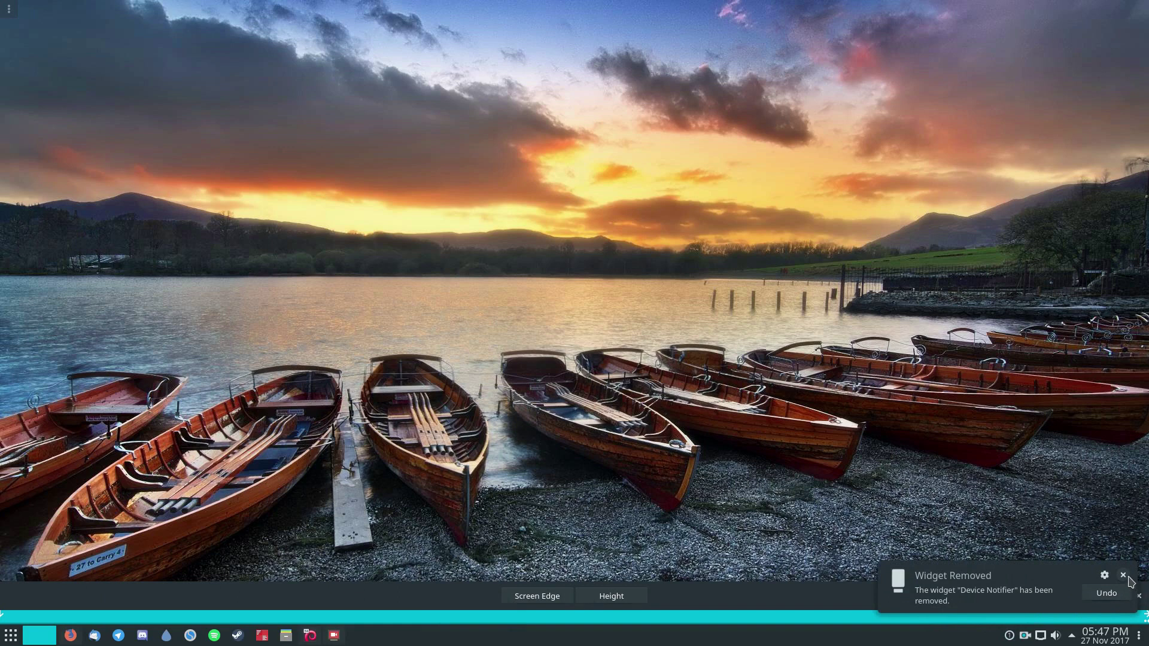
click(1123, 575)
click(1139, 597)
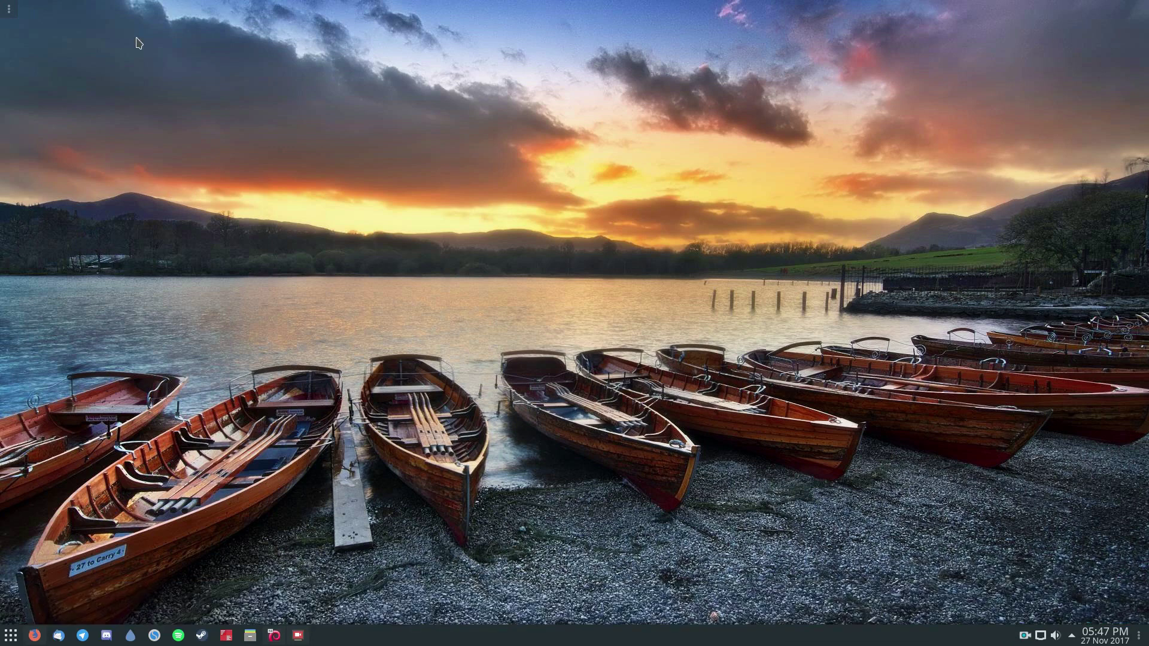
- Browse the Add Widgets list and the online catalogue of new Plasma widgets
click(9, 9)
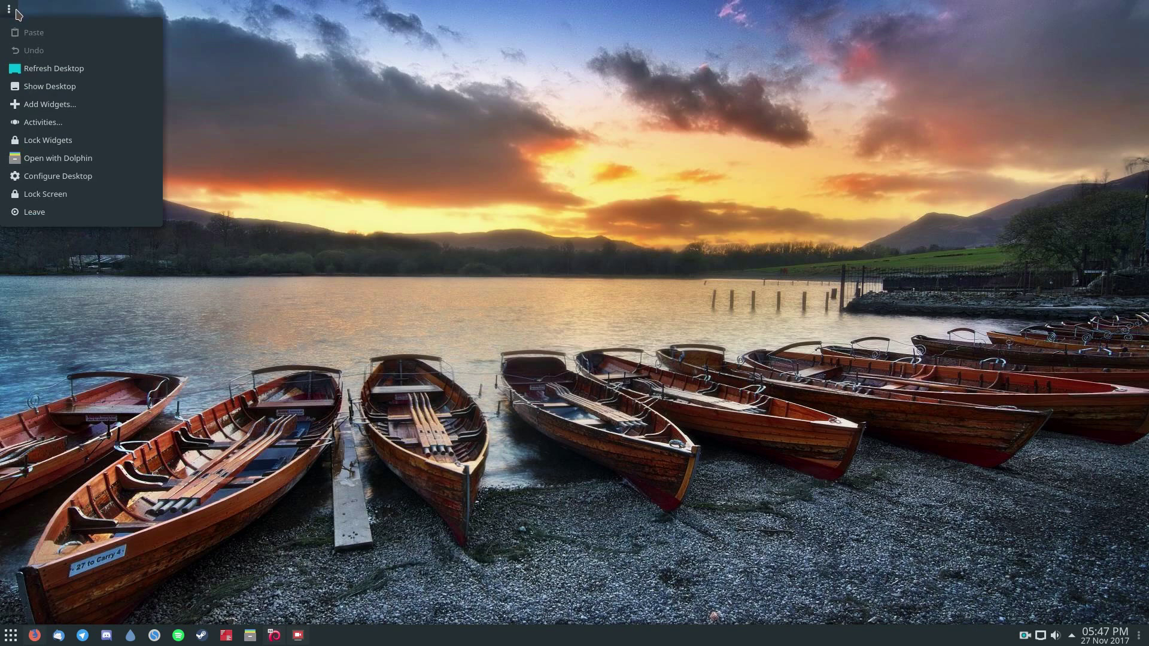
click(76, 110)
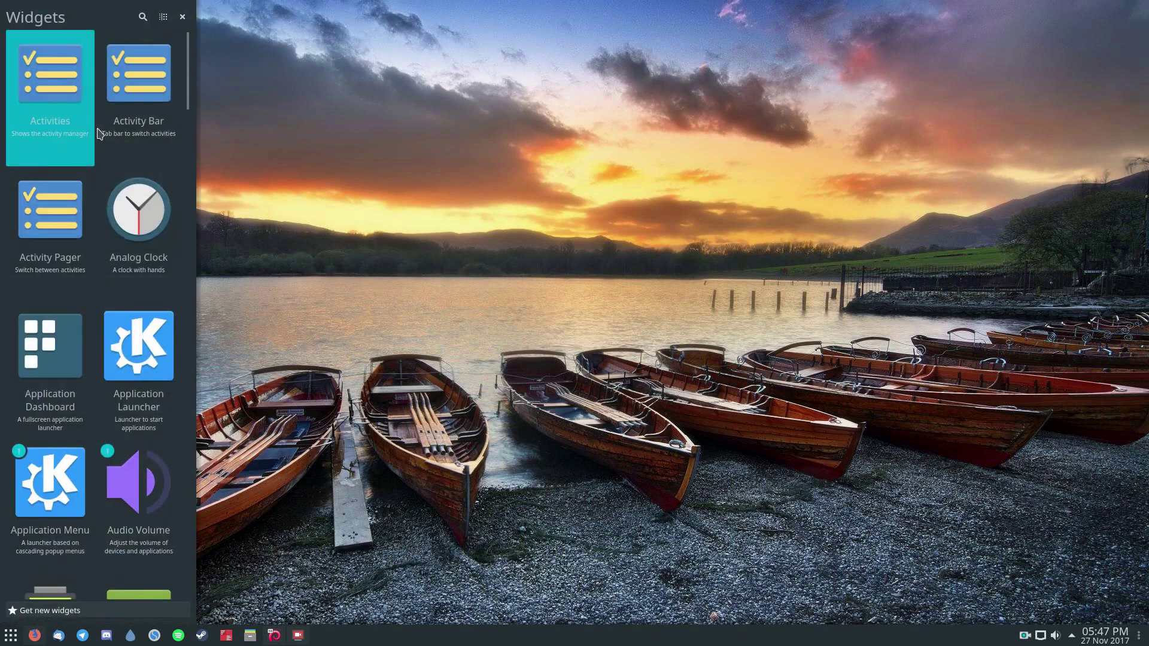
scroll(47, 163, down, 3)
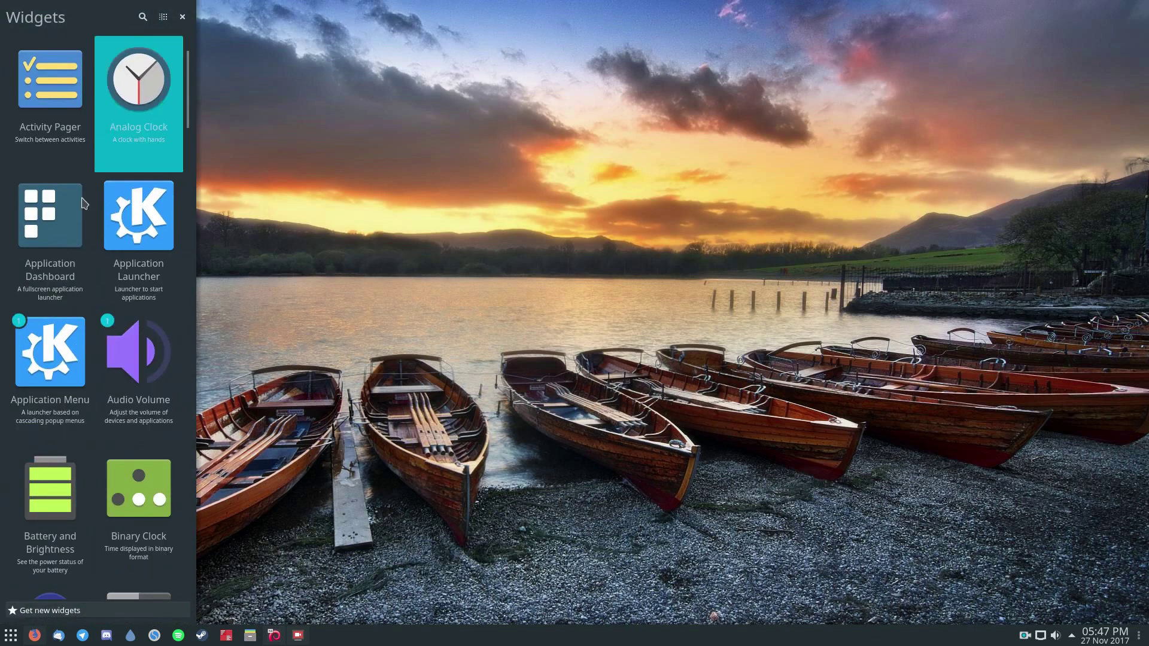
scroll(138, 514, down, 3)
click(60, 611)
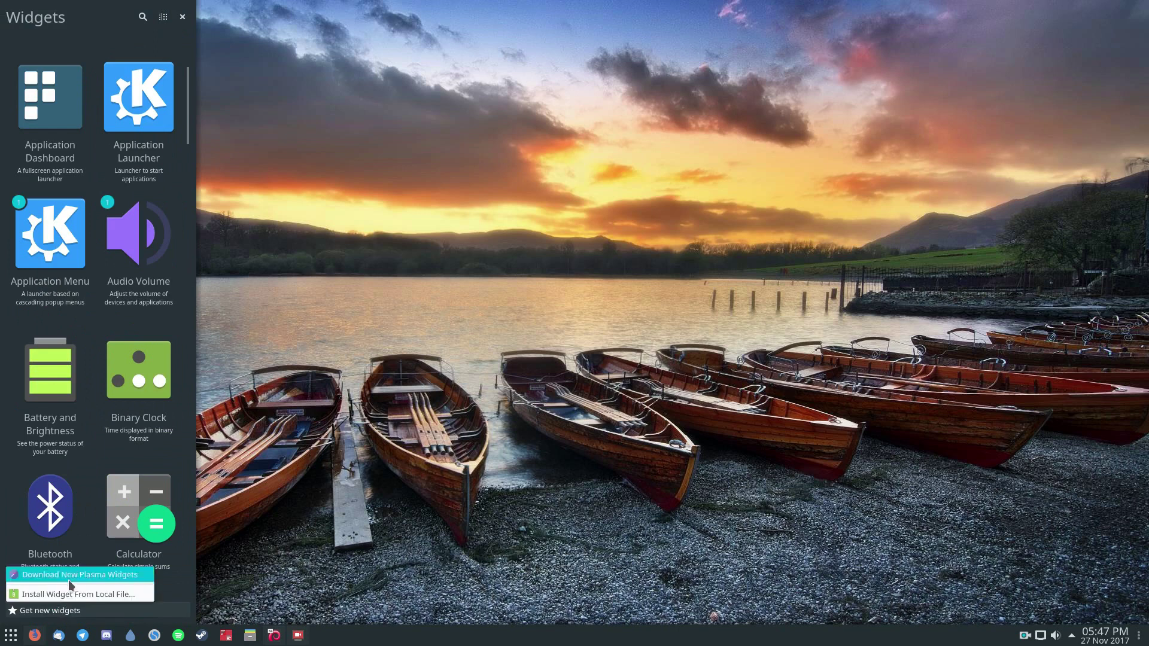
click(141, 575)
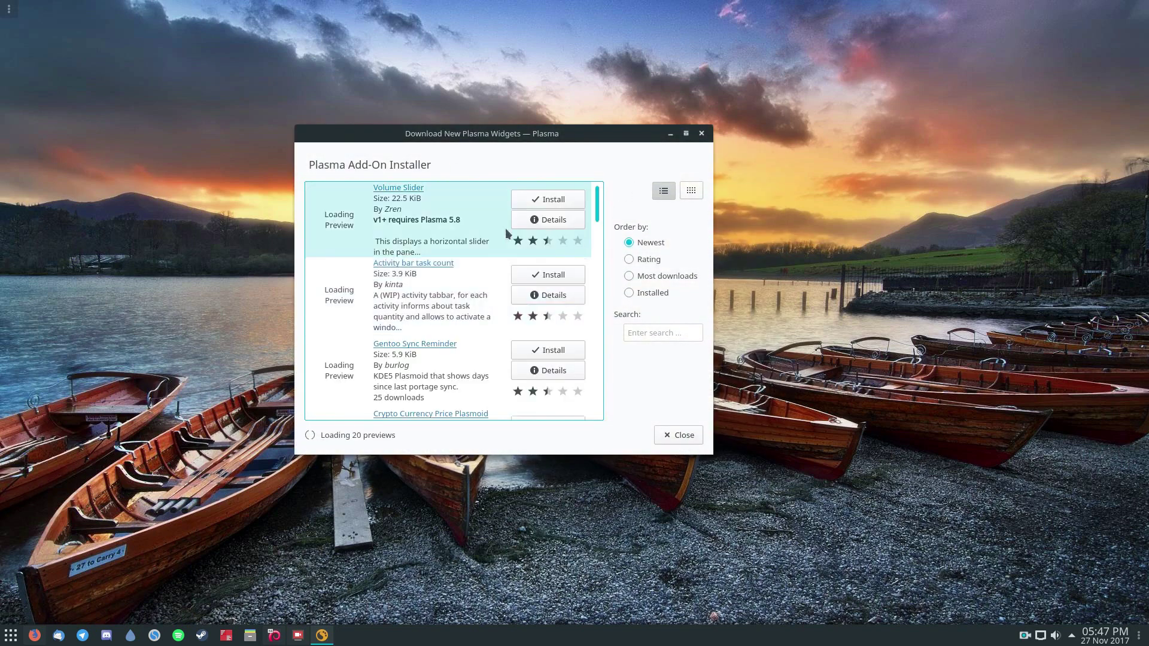
scroll(555, 252, down, 8)
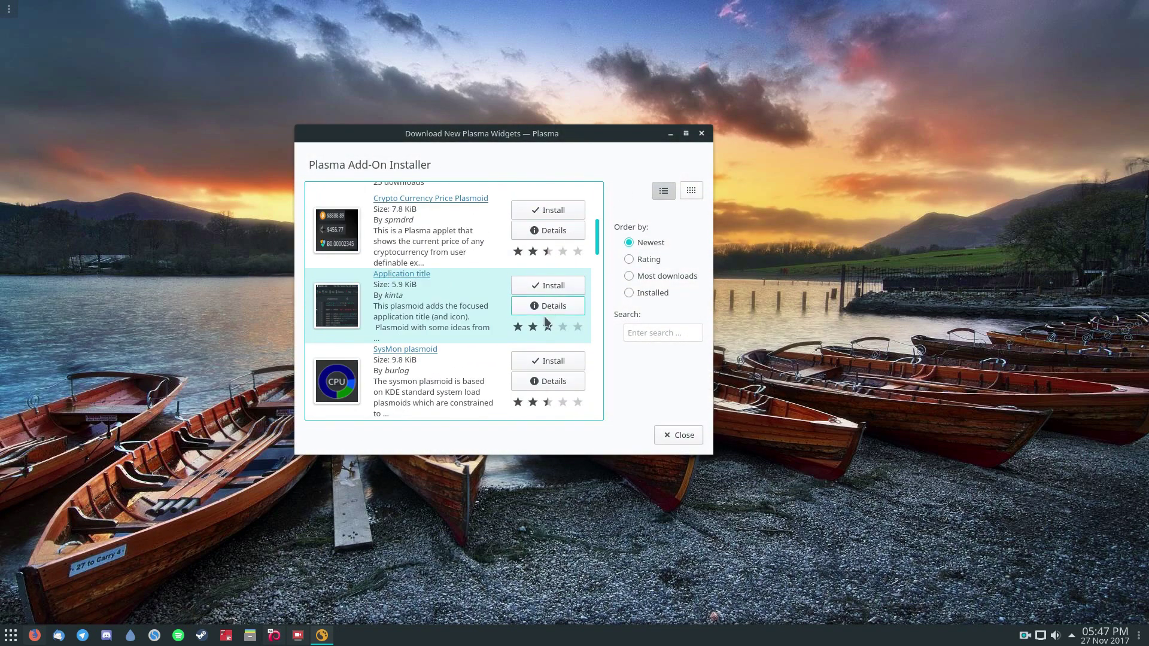
scroll(520, 349, down, 5)
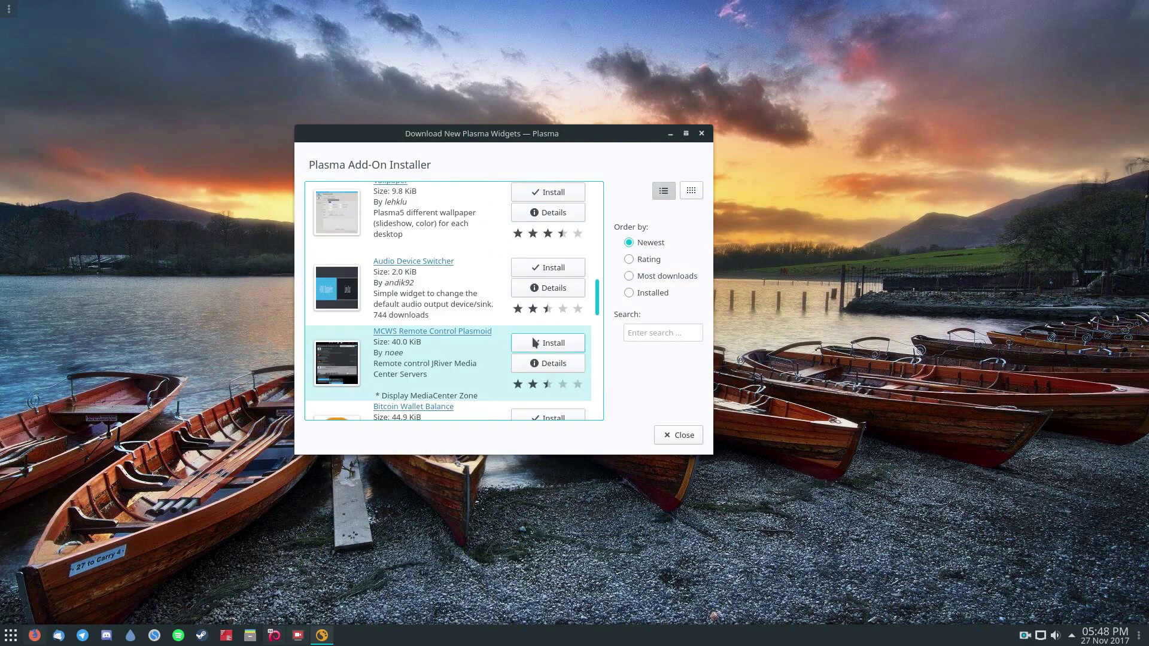
- Close the widget installer and open Dolphin at the Home folder, moving it down and left
click(678, 435)
click(250, 636)
drag(532, 97, 500, 161)
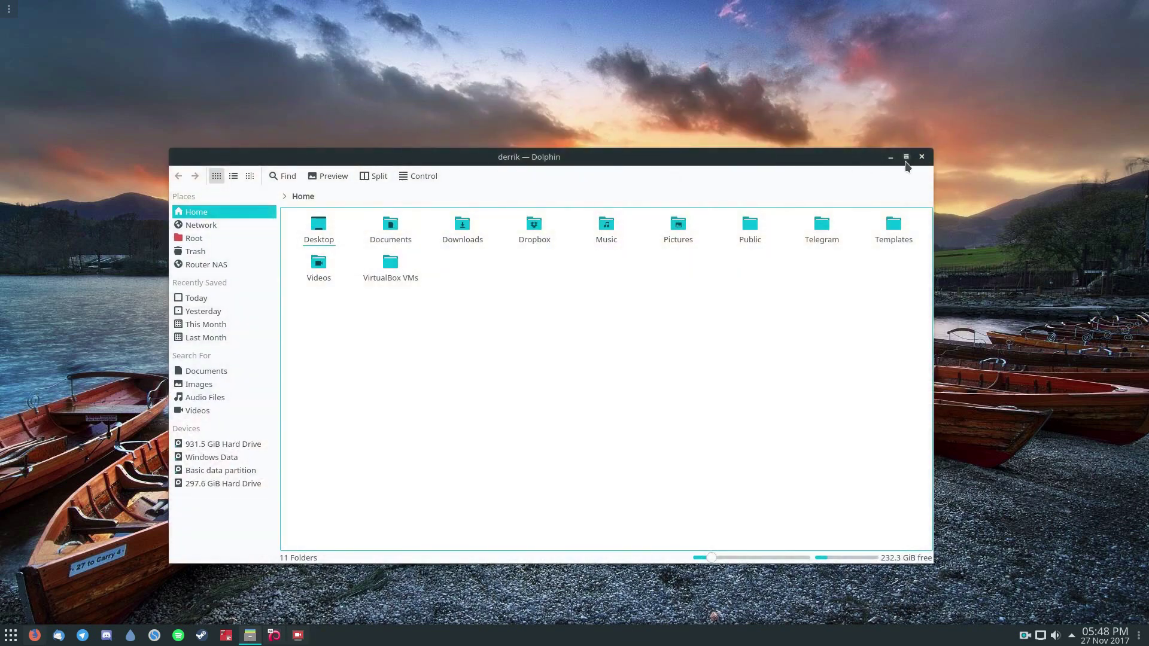
- Drag the Dolphin Home window up, then further left on the desktop
drag(195, 158, 243, 107)
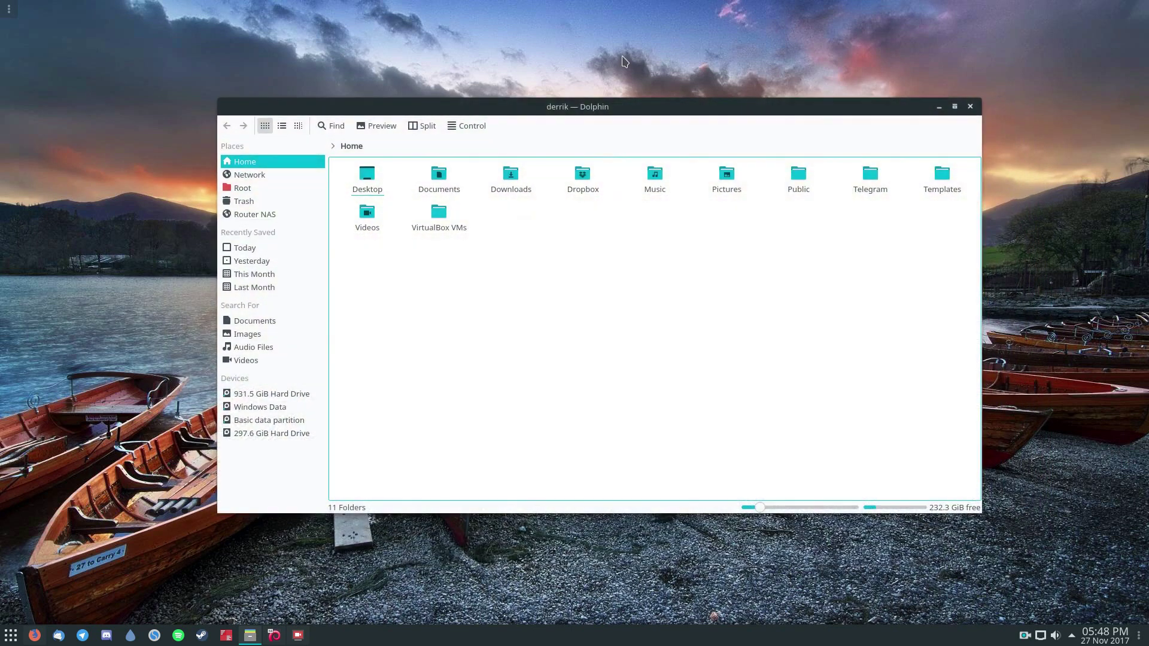
drag(905, 107, 251, 123)
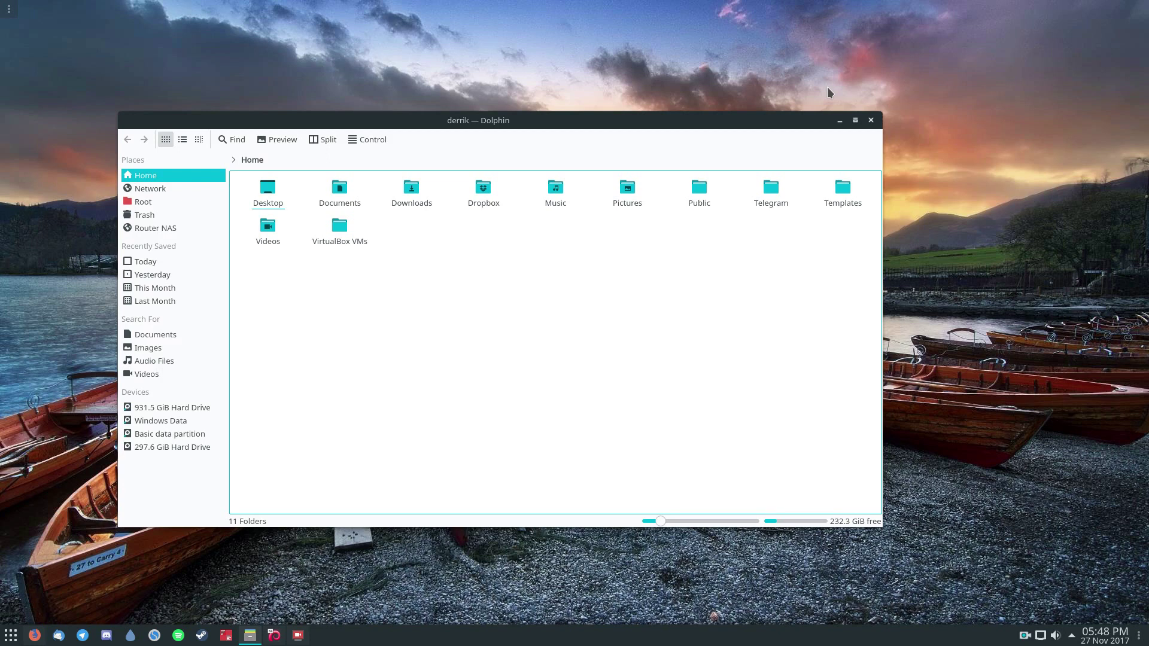
- Search the launcher for 'window dec' and open the Window Decorations settings
key(super)
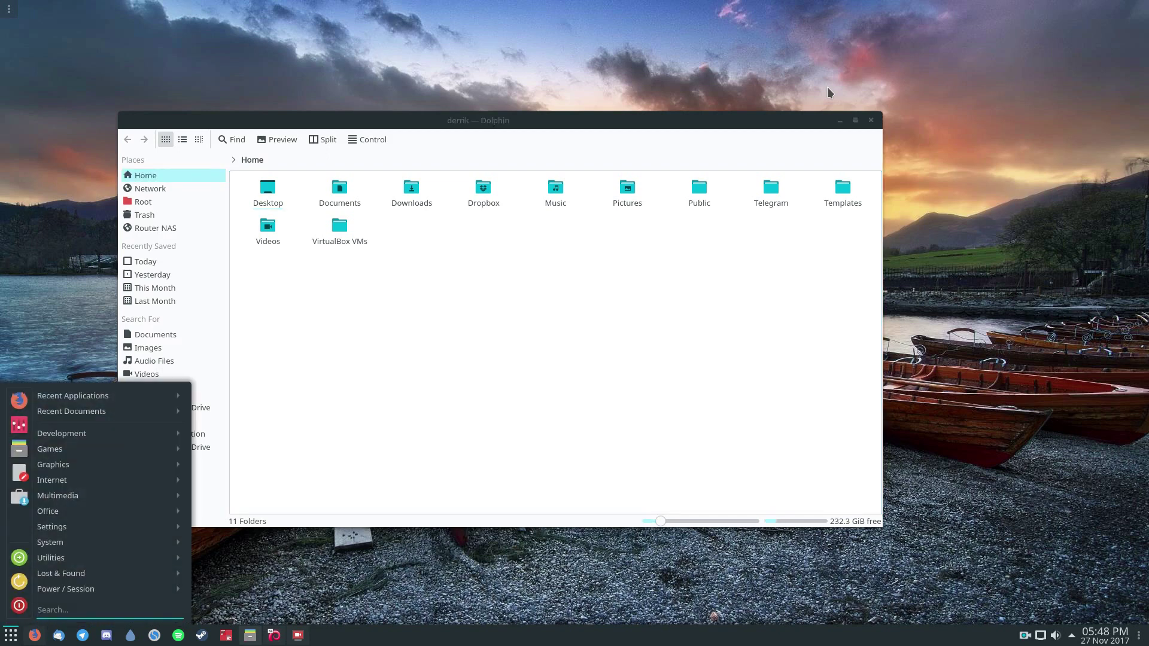
text(window dec)
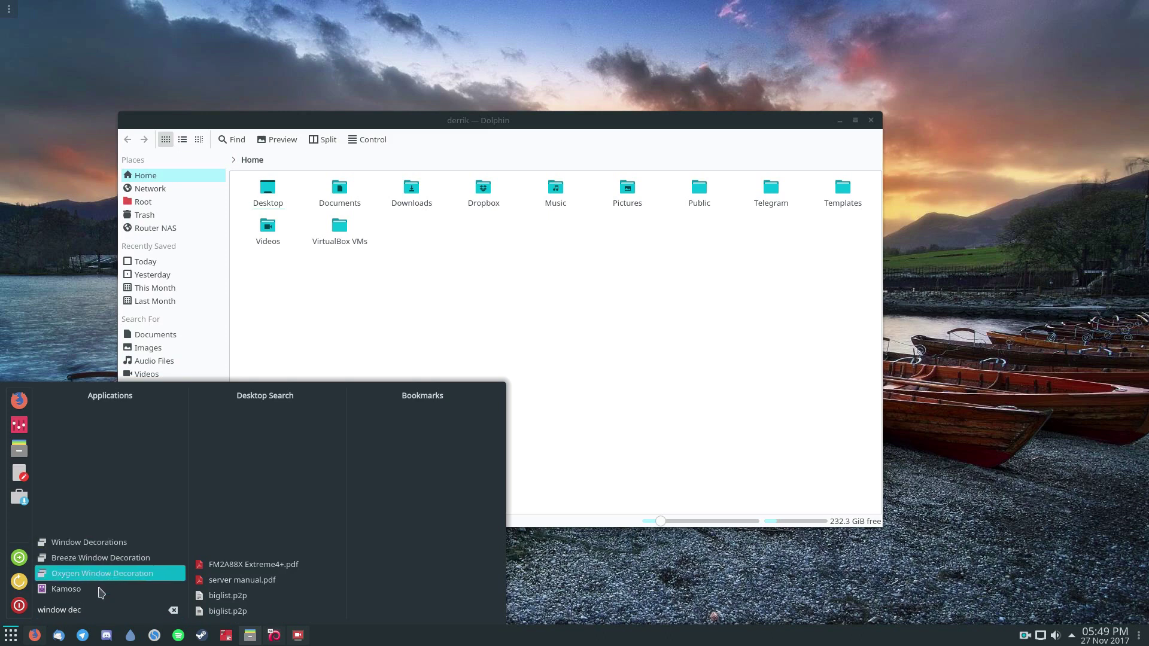
click(129, 546)
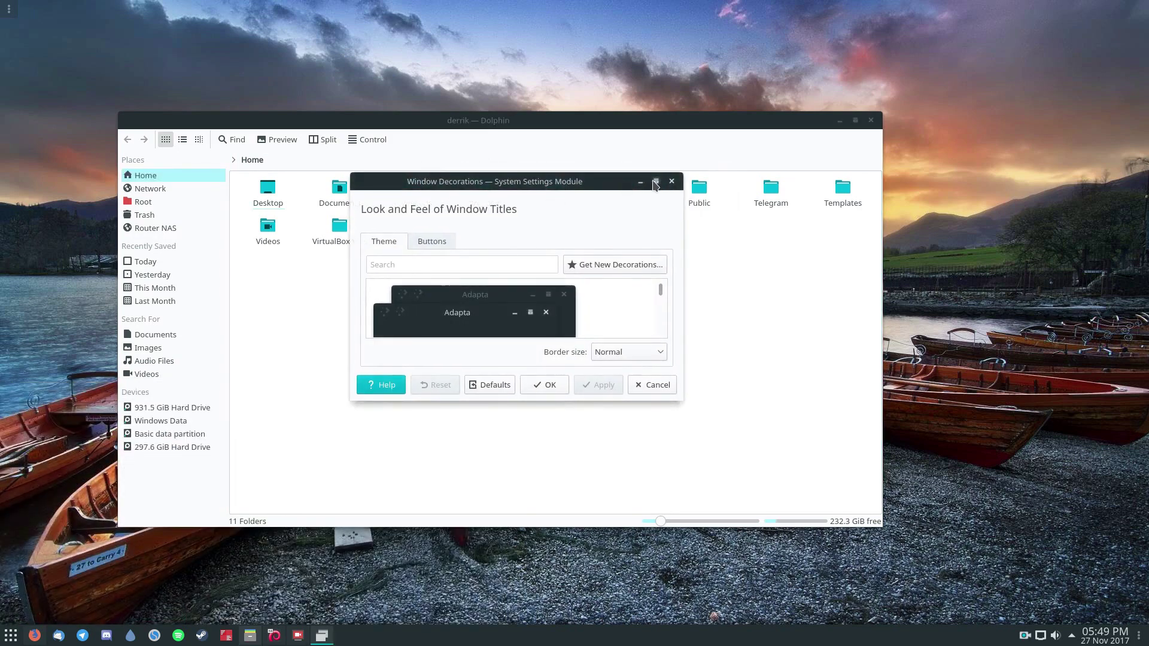
click(655, 180)
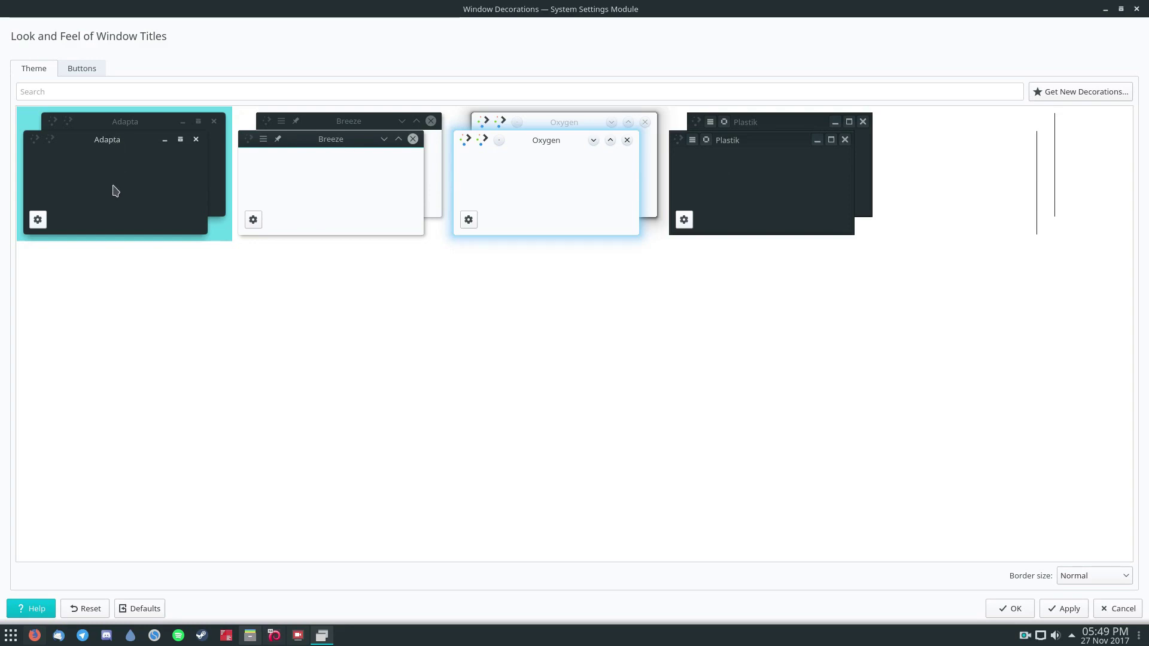
click(77, 64)
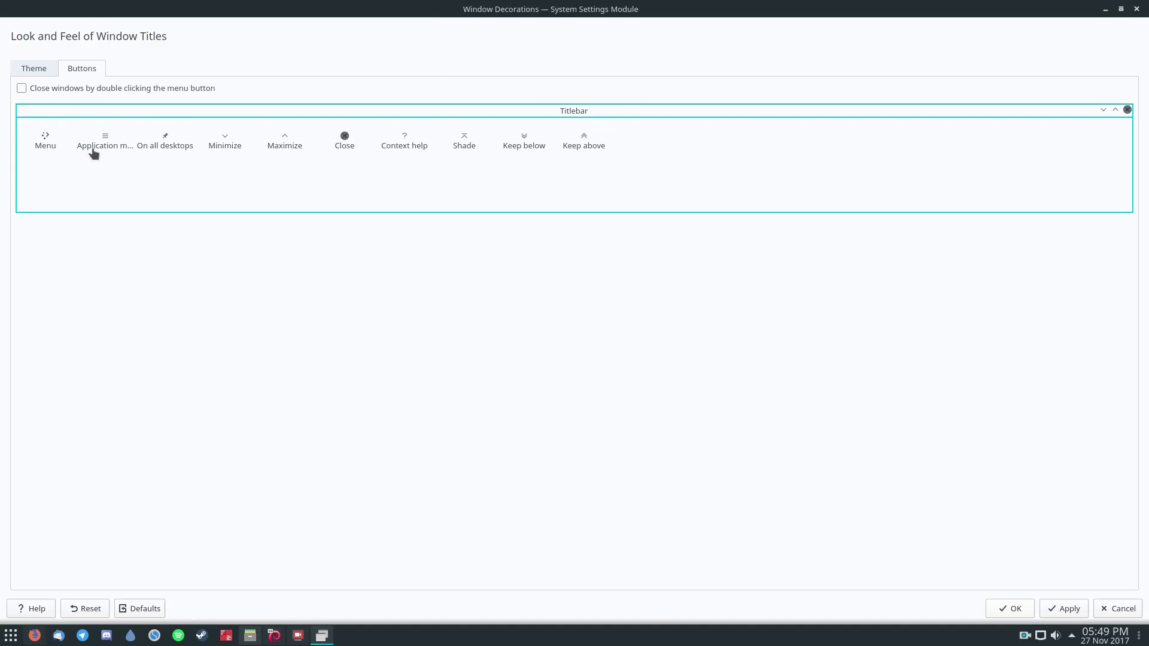
drag(94, 154, 129, 135)
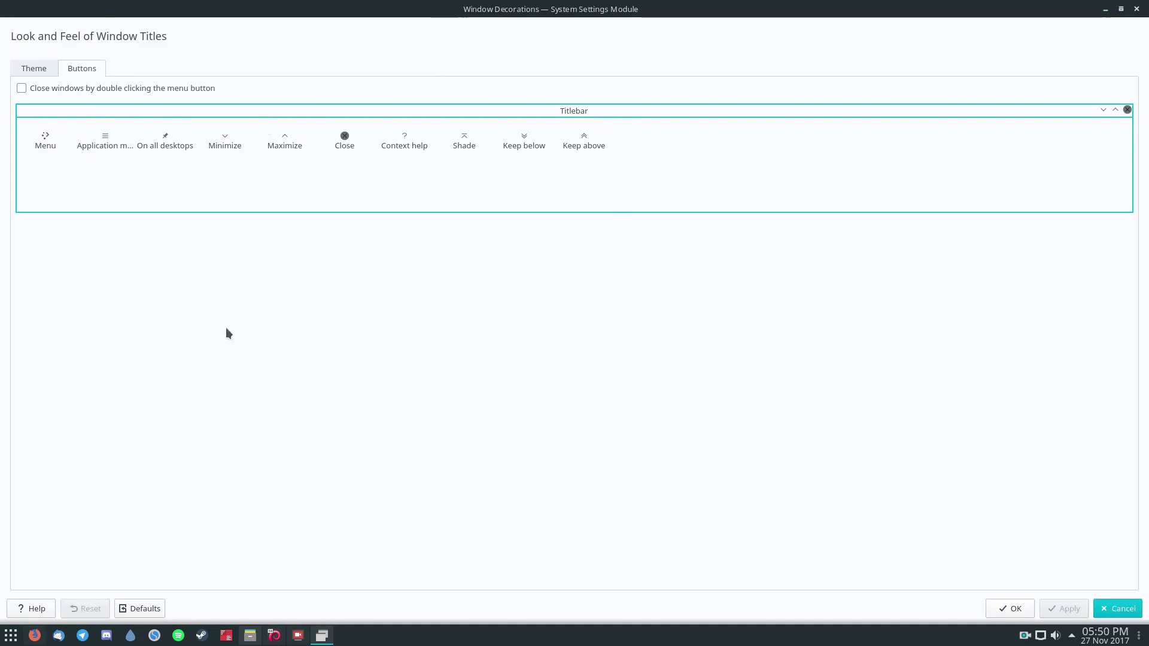
click(37, 67)
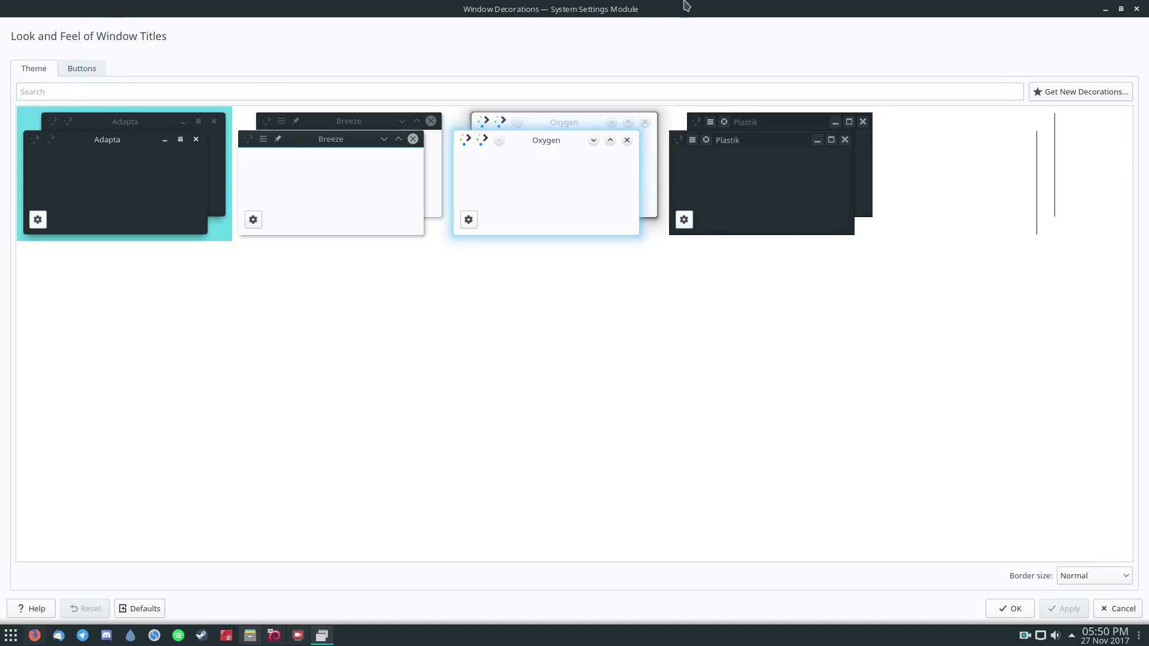
drag(646, 9, 590, 120)
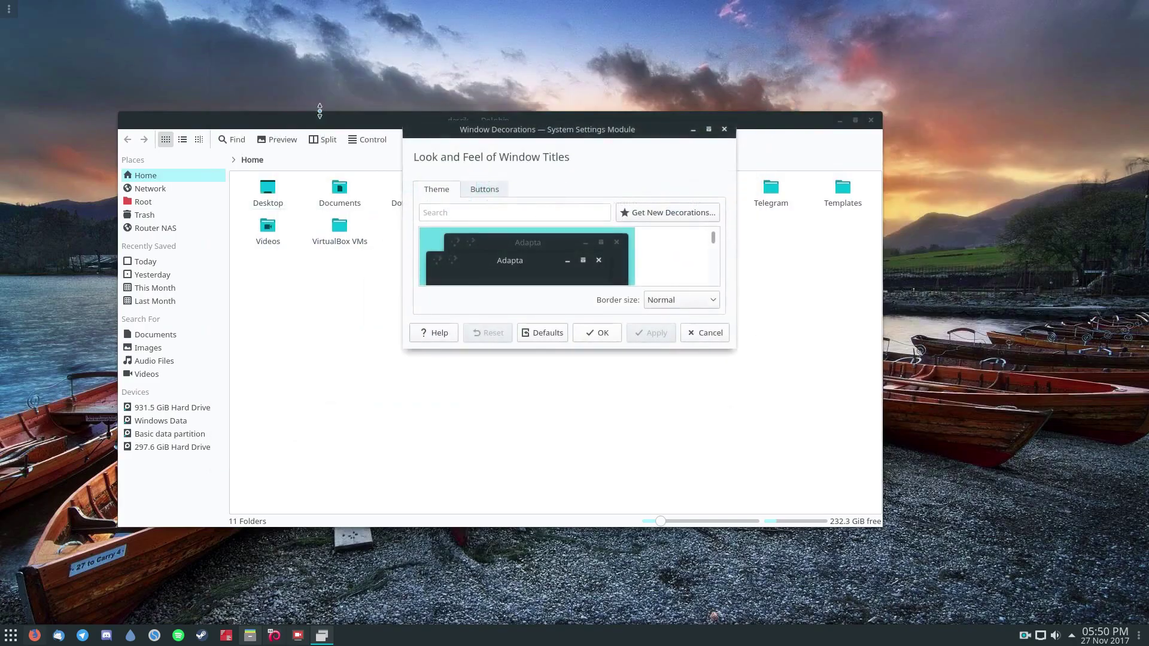
- Bring Window Decorations in front of Dolphin and browse downloadable decorations like Flat OSX and Auro-B
drag(300, 115, 325, 132)
click(476, 132)
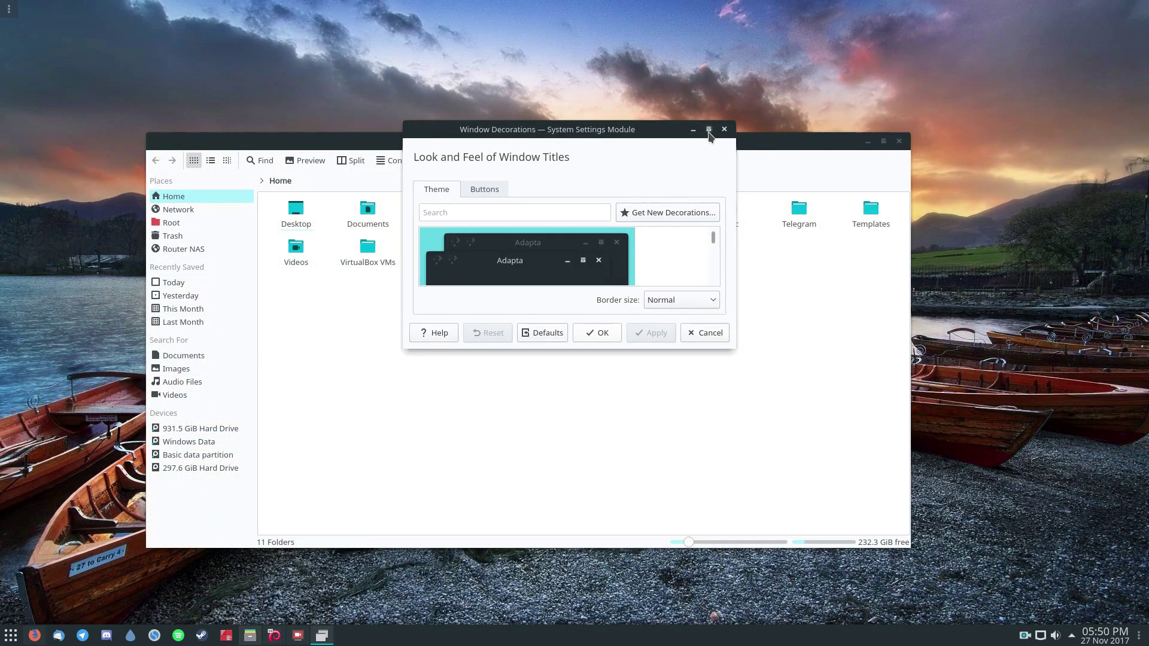
click(651, 214)
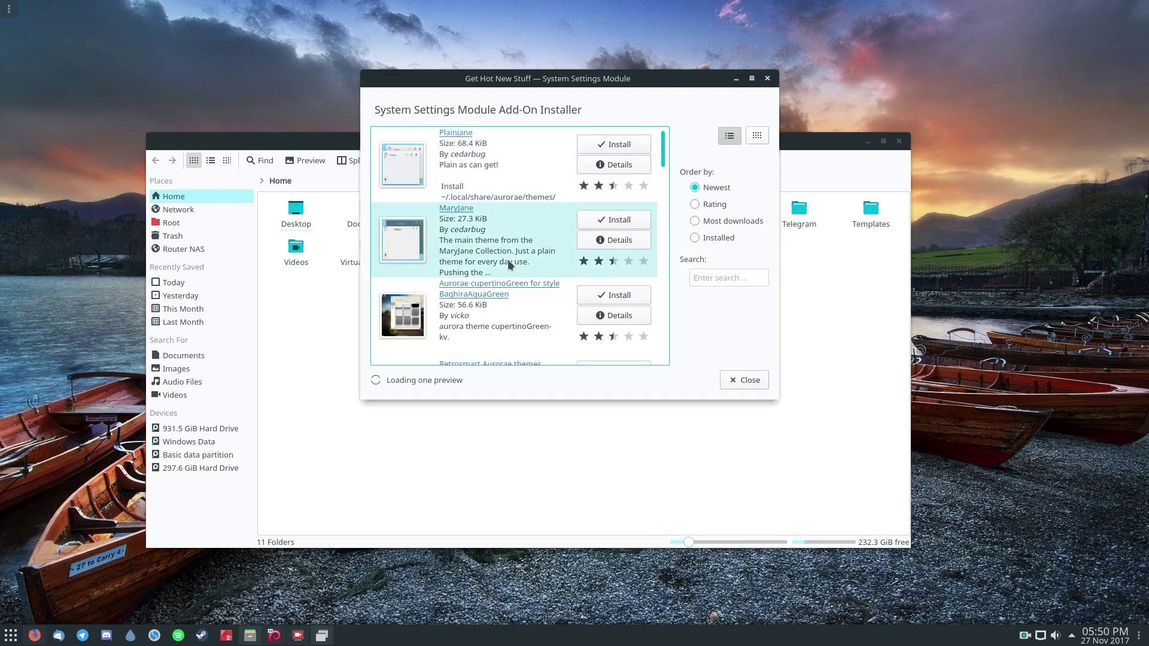
scroll(507, 260, down, 5)
scroll(455, 225, down, 4)
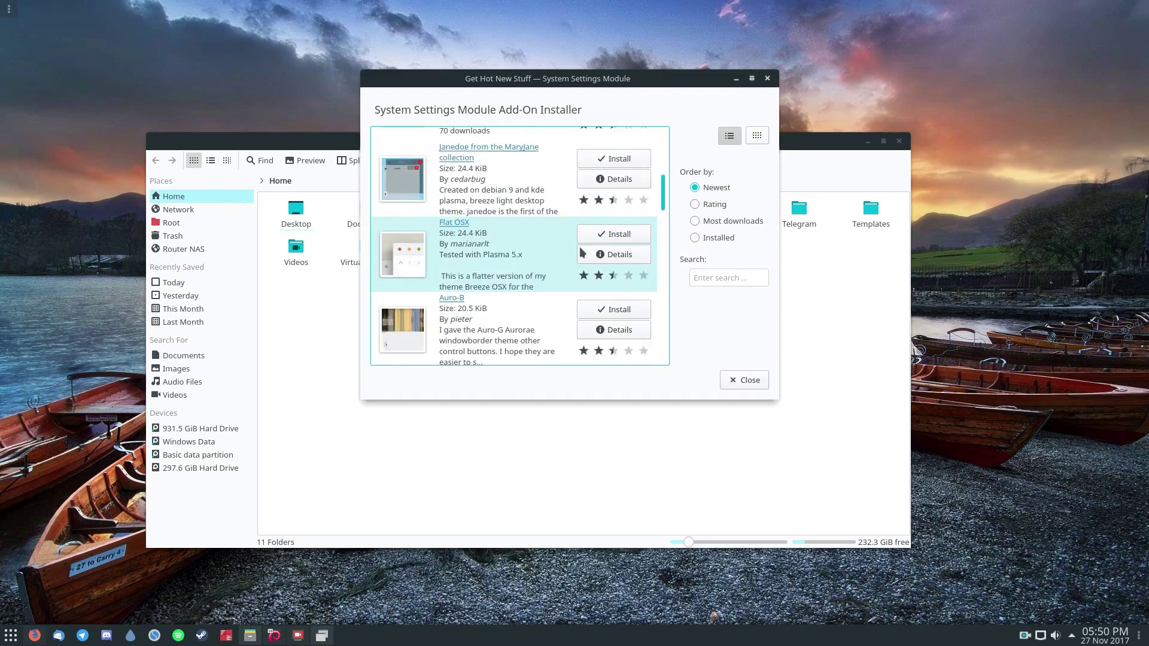
- Close the decoration add-on installer and open the application menu from the panel
scroll(495, 287, down, 1)
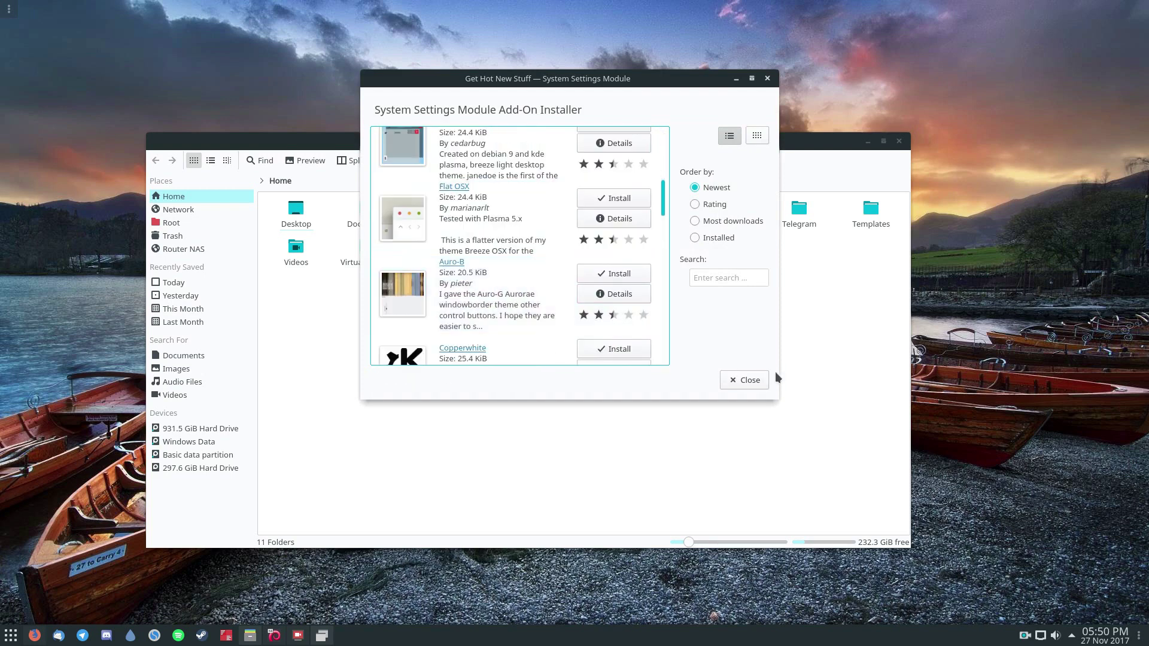
click(744, 381)
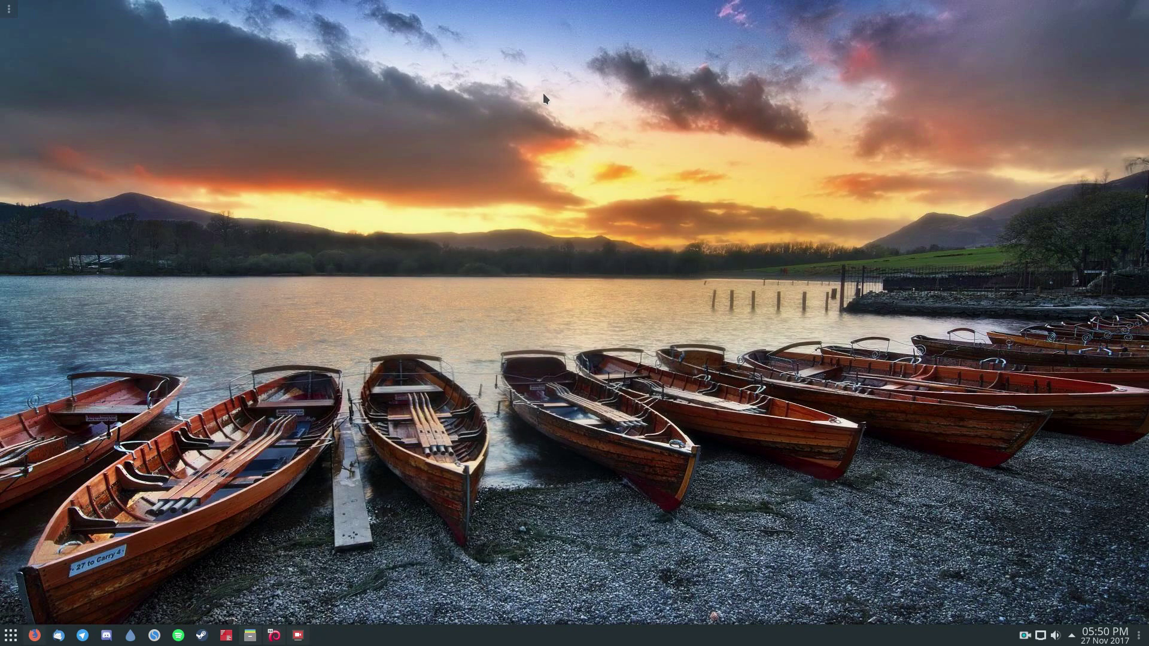
click(34, 635)
- Find 'icons' in the launcher, open the Icons settings and maximise the window
key(super)
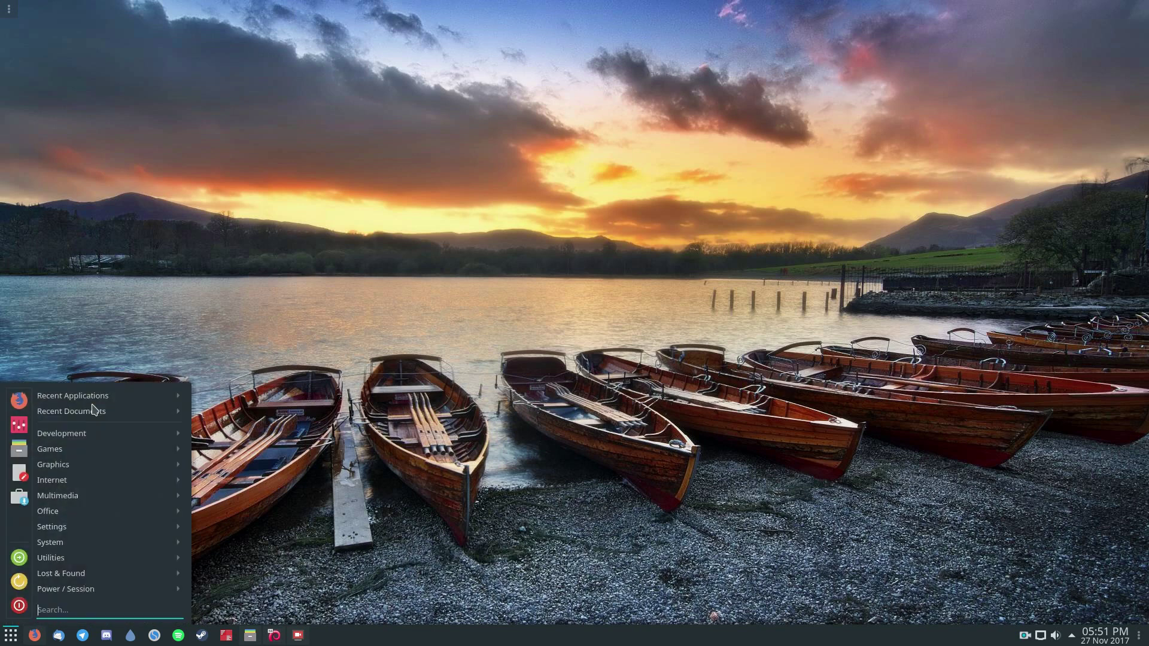
text(icons)
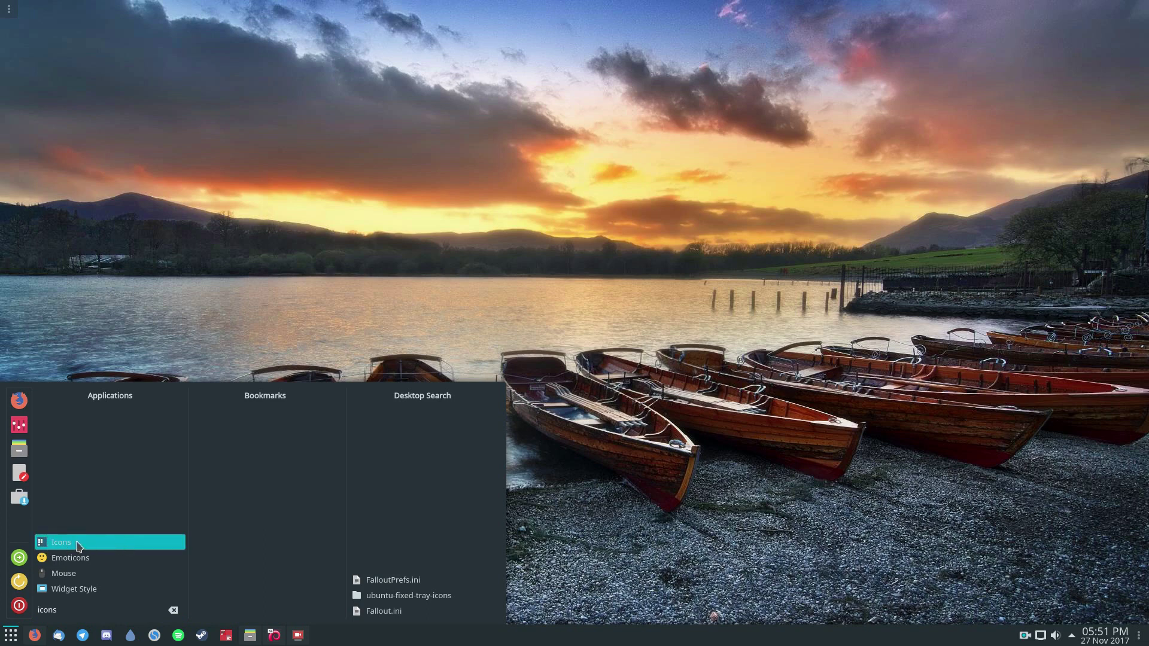
click(78, 546)
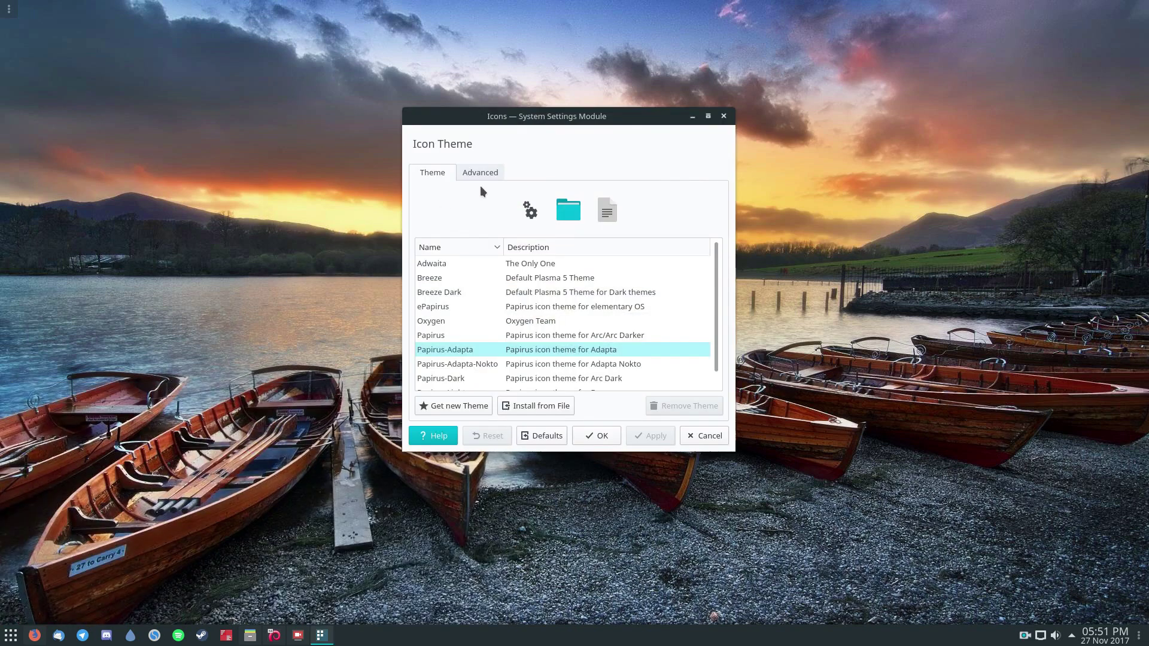
click(709, 117)
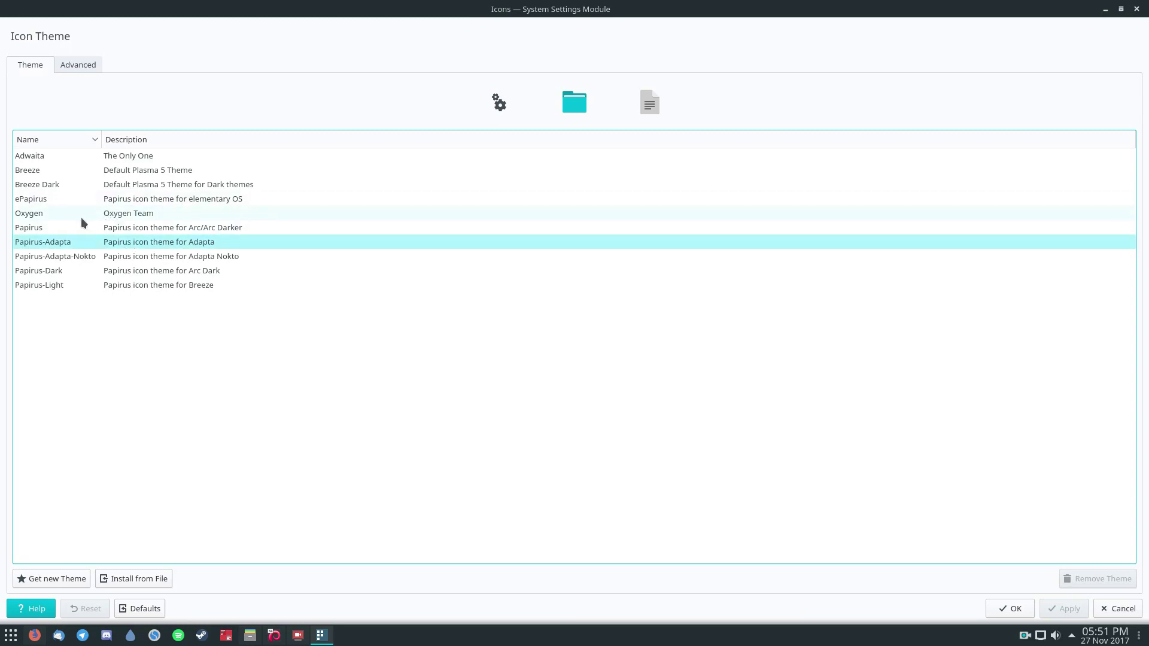
- Apply the Breeze icon theme and check the result in the application menu
click(99, 169)
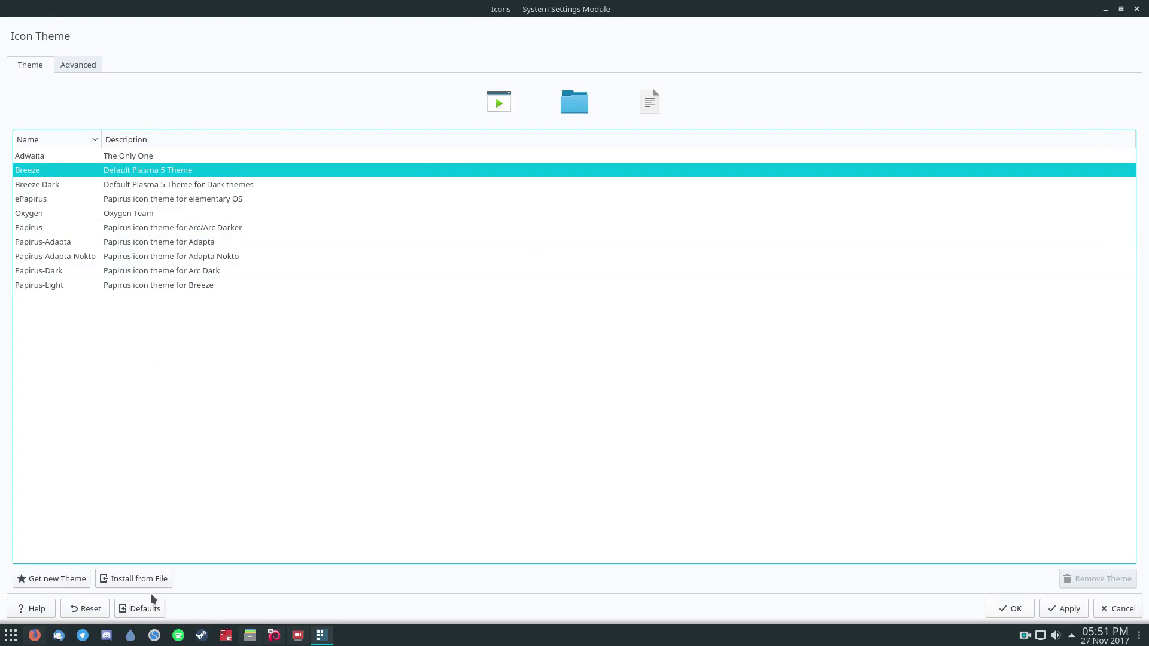
click(1066, 614)
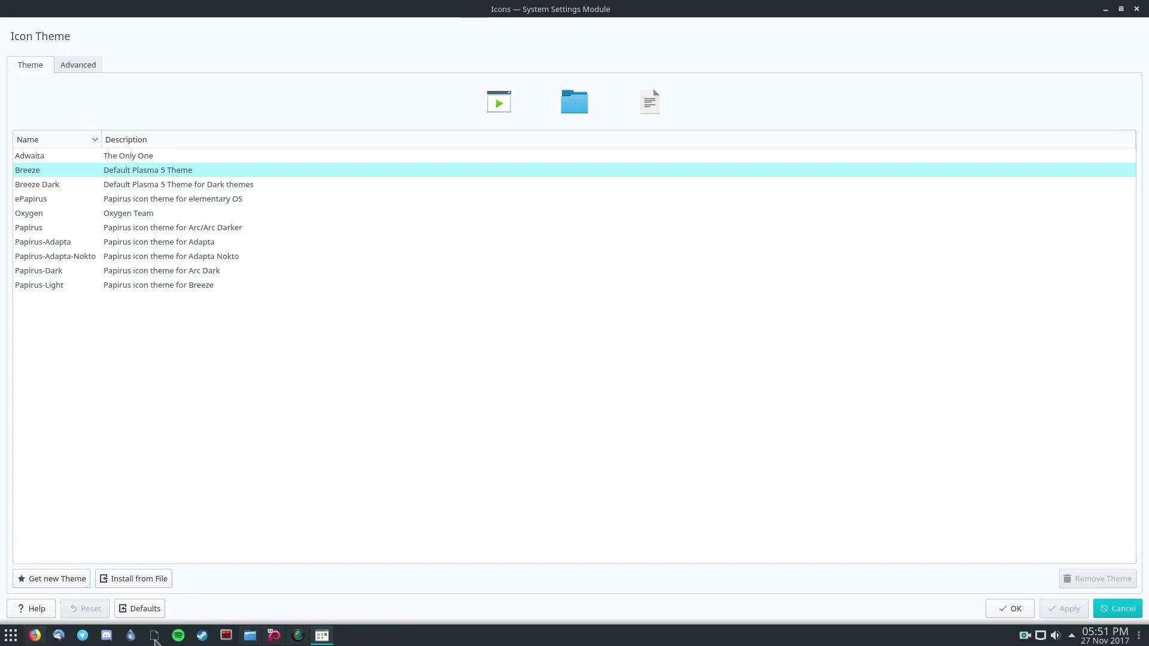
click(10, 638)
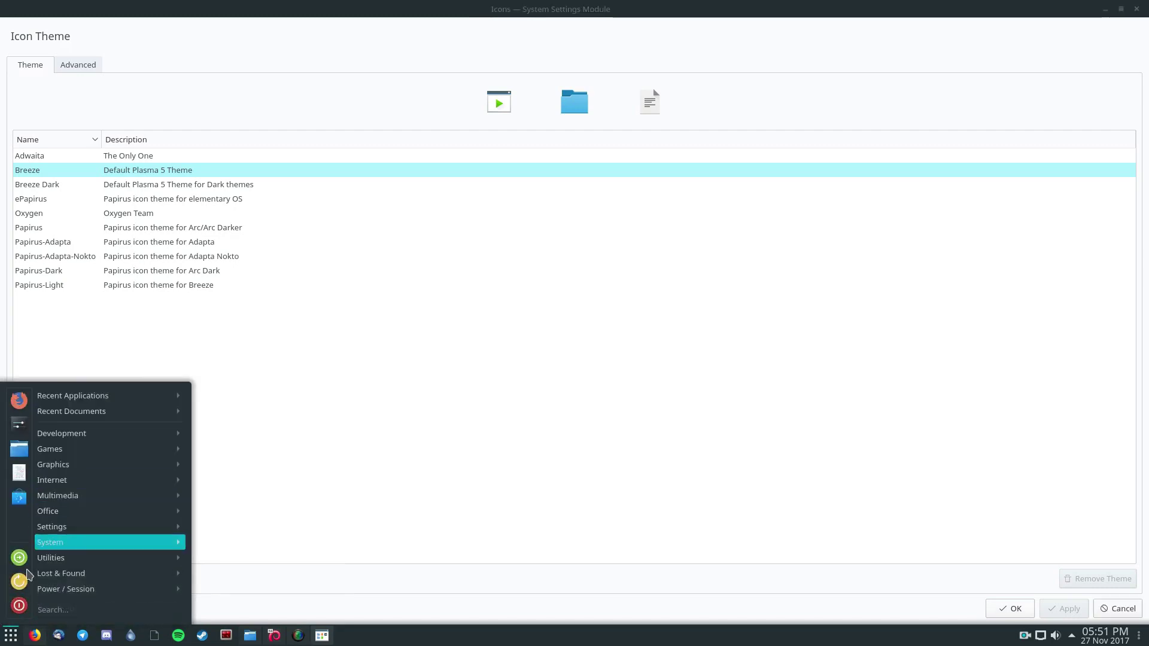
click(516, 360)
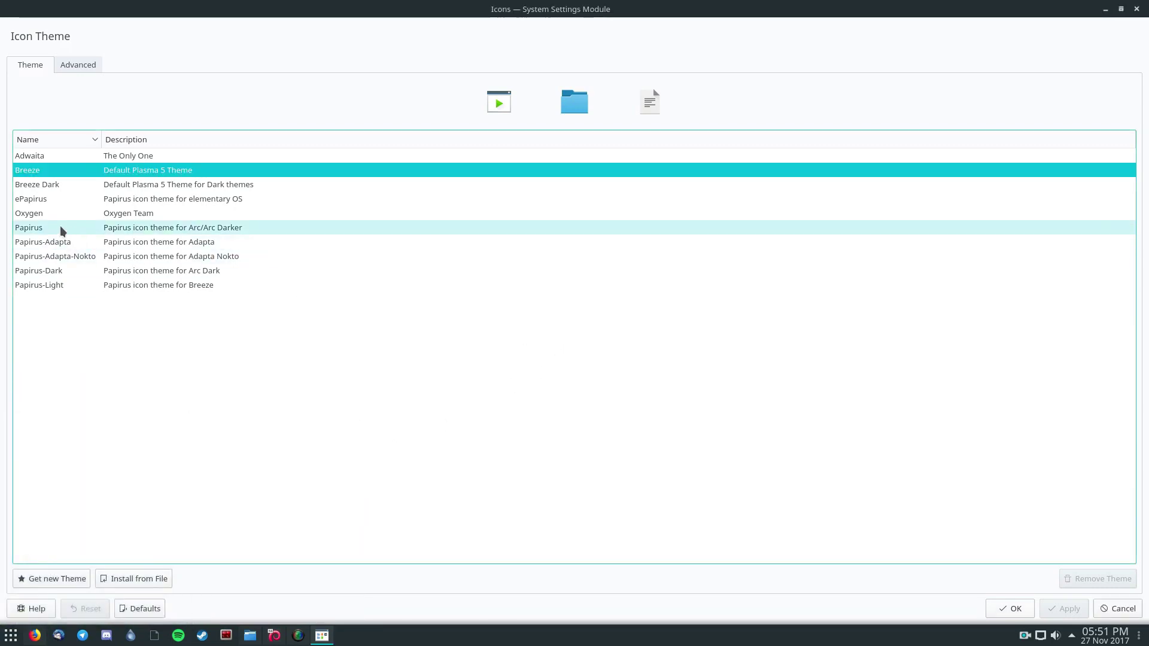
- Apply the Papirus-Adapta icon theme and view the new icons in the application menu
click(66, 242)
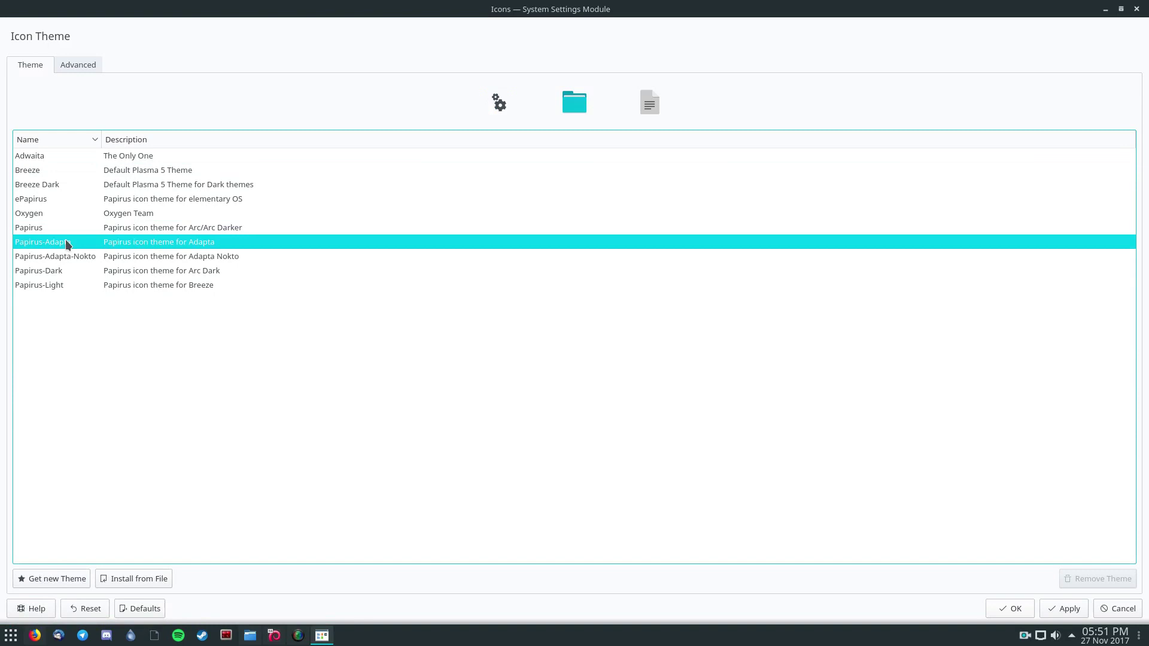
click(1061, 609)
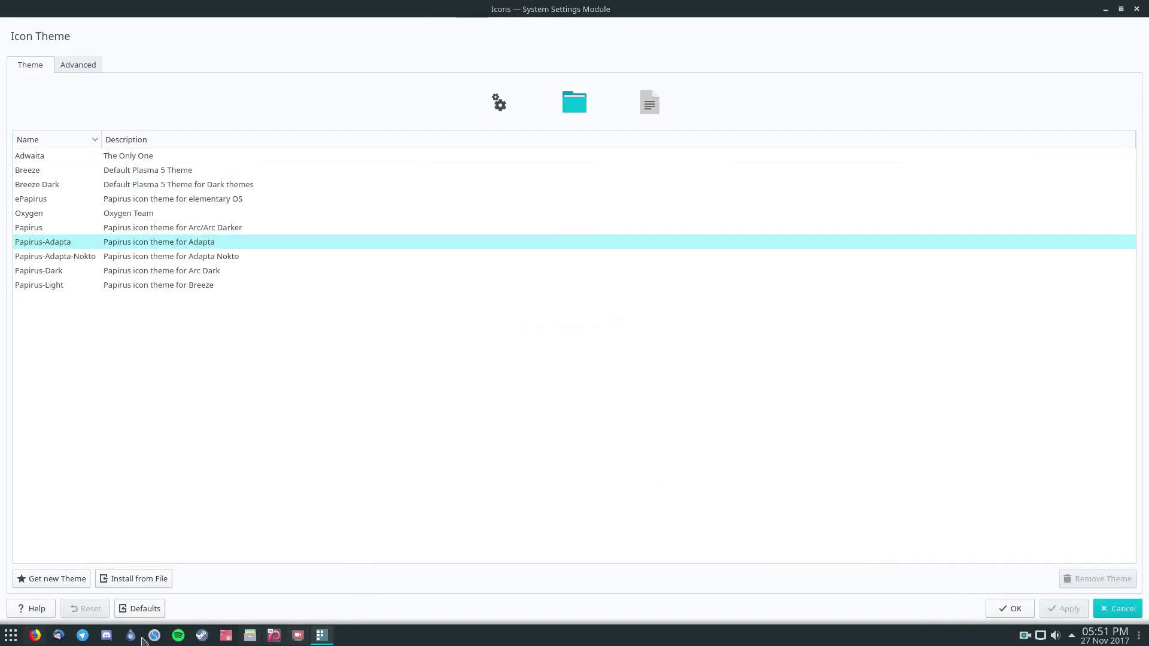
click(3, 638)
click(3, 638)
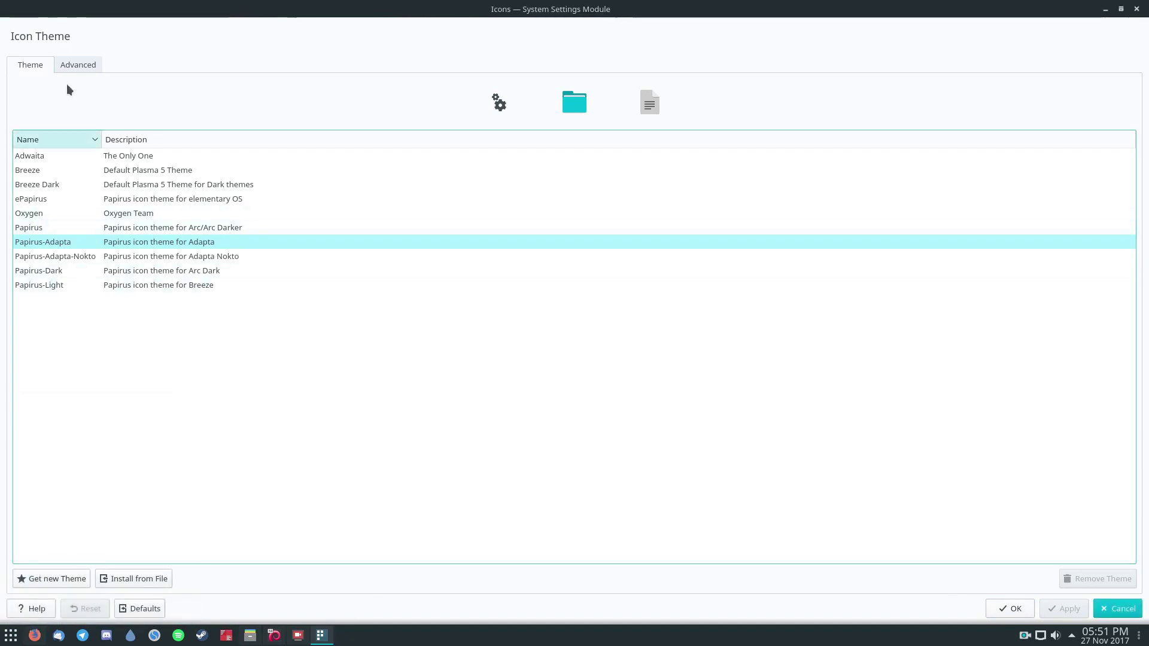
- Review the Advanced icon settings for Toolbar, Desktop, Panel and All Icons, then return to the theme list
click(80, 69)
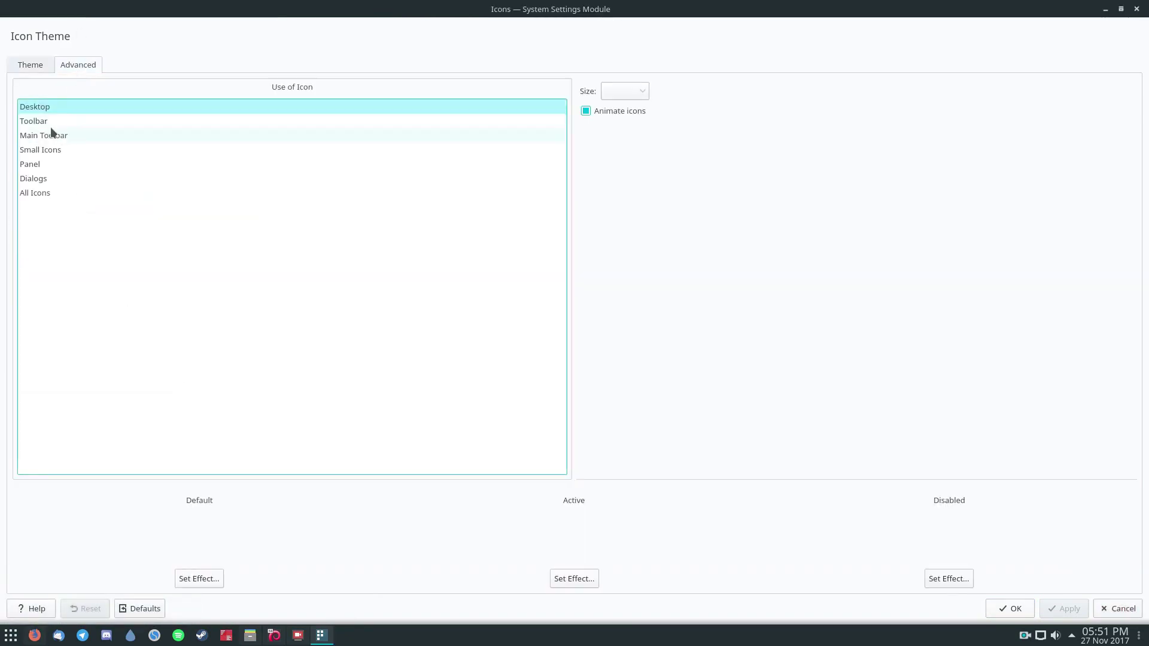
click(35, 123)
click(34, 111)
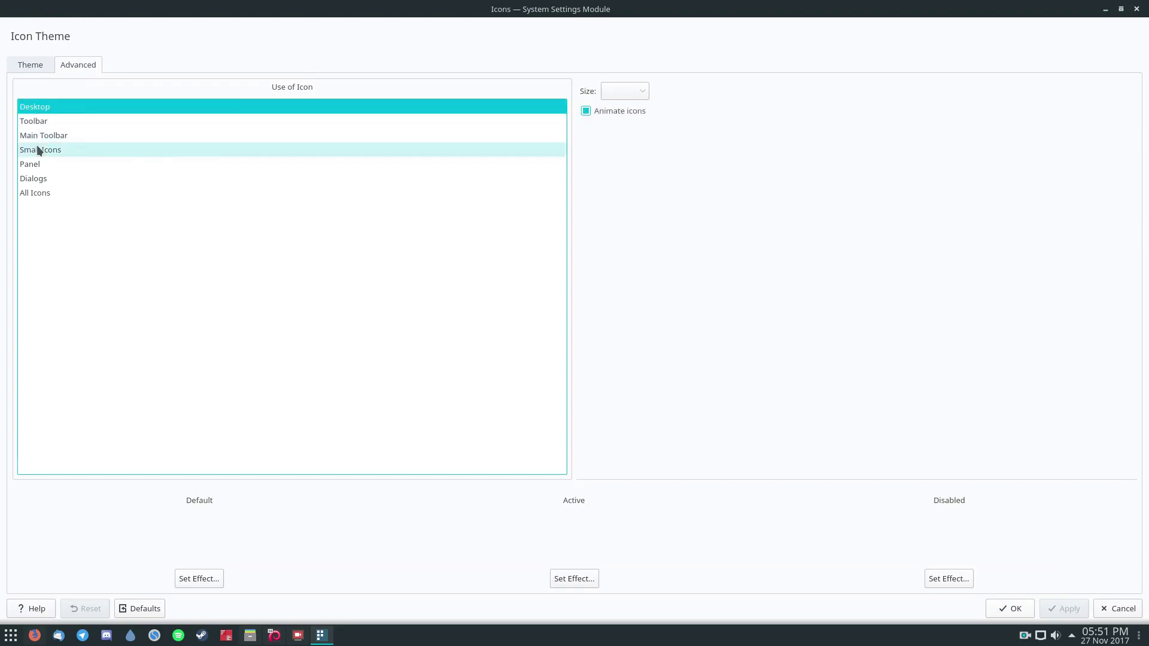
click(31, 165)
click(30, 195)
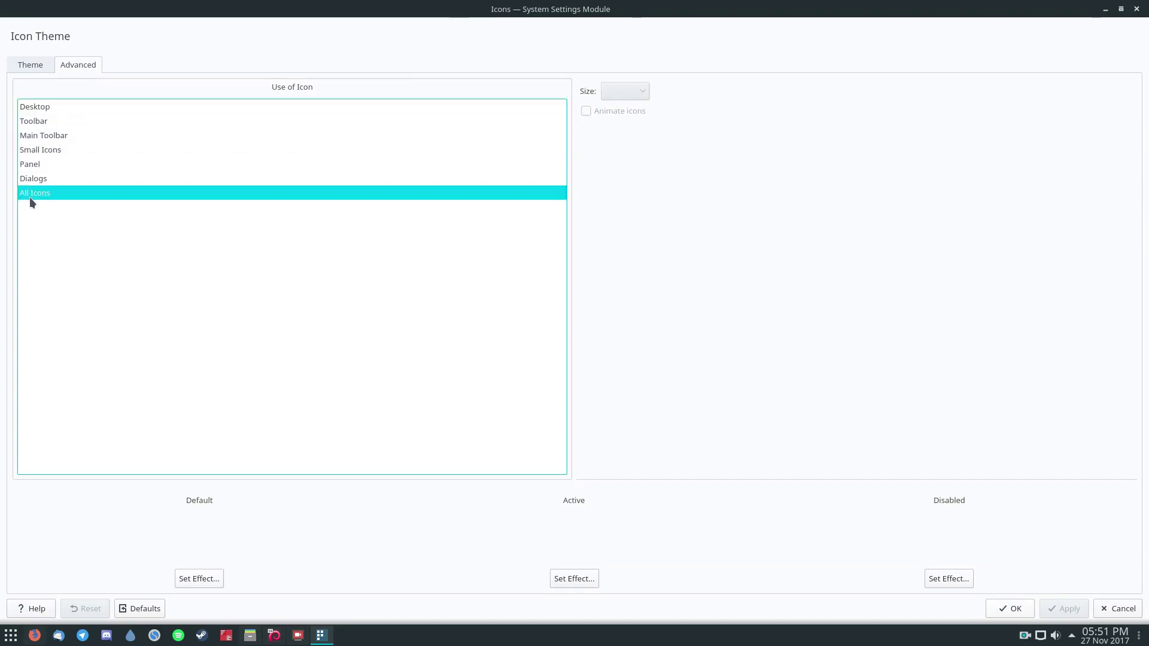
click(33, 110)
click(33, 65)
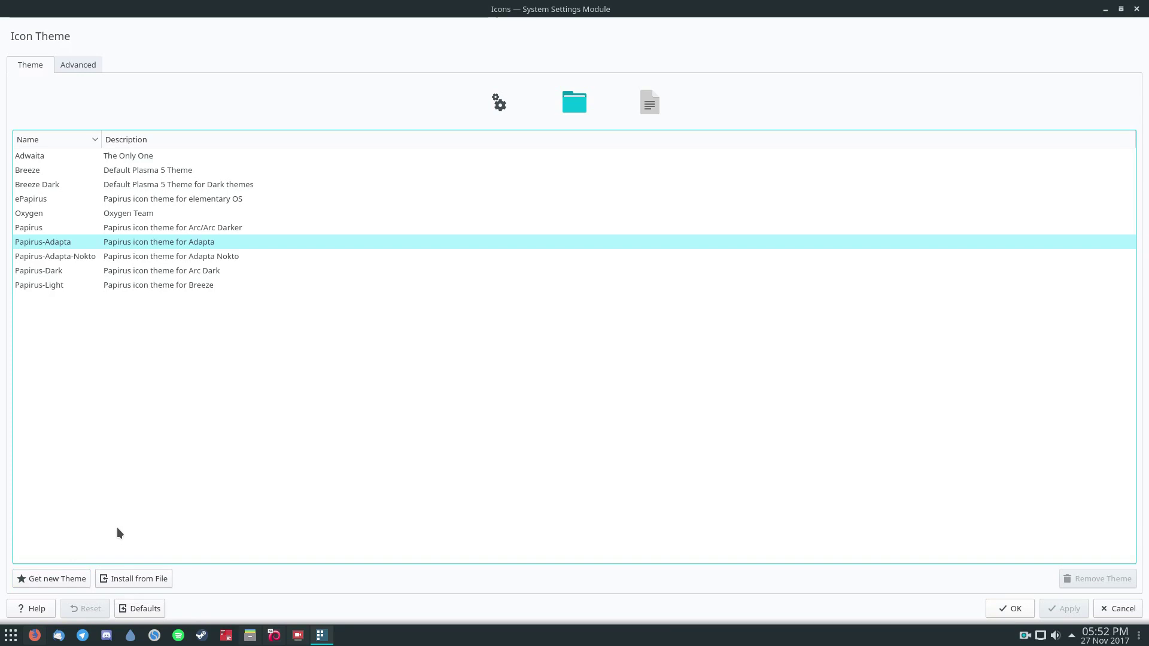
- Browse the downloadable icon themes in the Add-On Installer, scrolling through the list
click(50, 583)
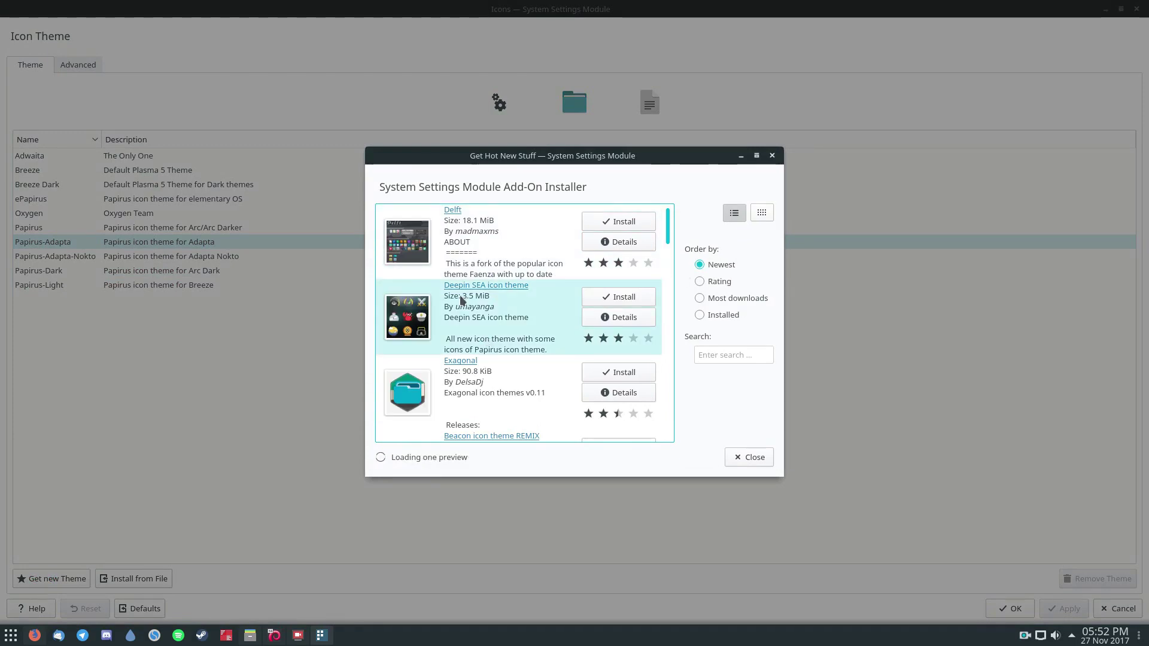
scroll(429, 311, down, 3)
scroll(428, 314, down, 4)
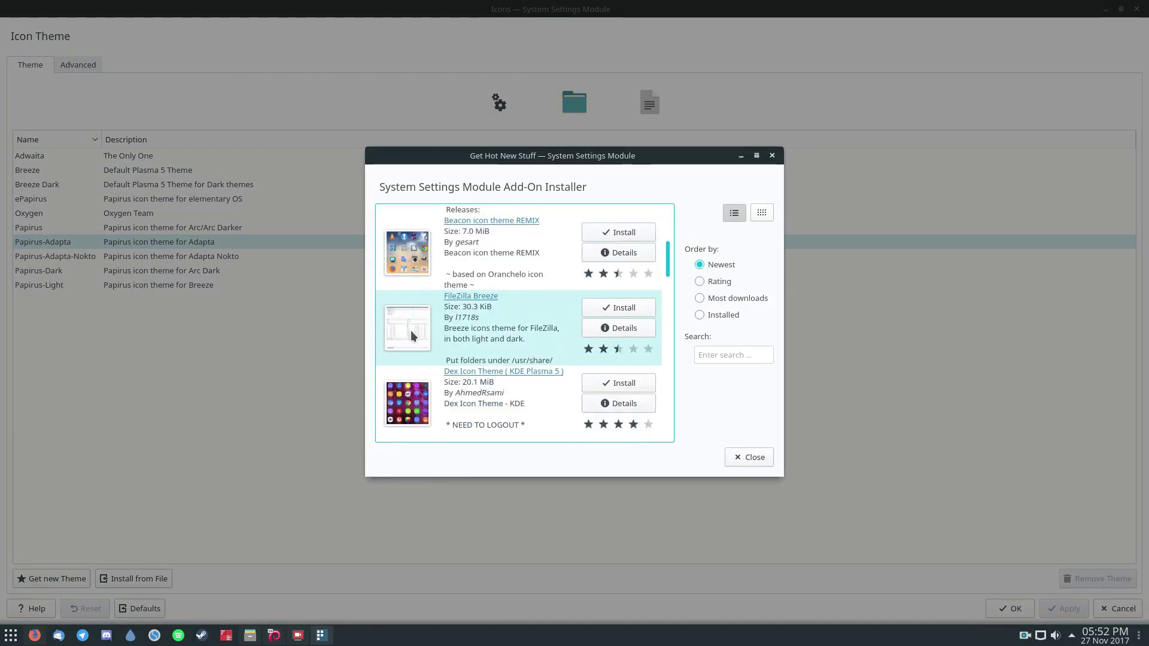
scroll(413, 318, down, 2)
scroll(439, 320, down, 1)
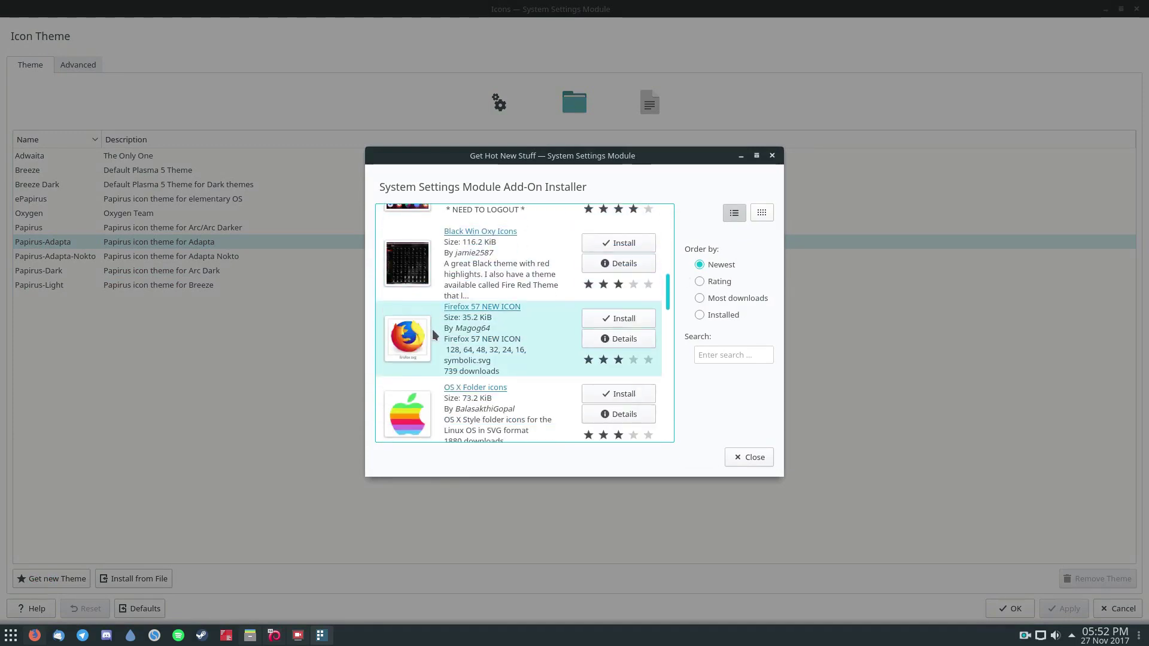
scroll(436, 334, down, 1)
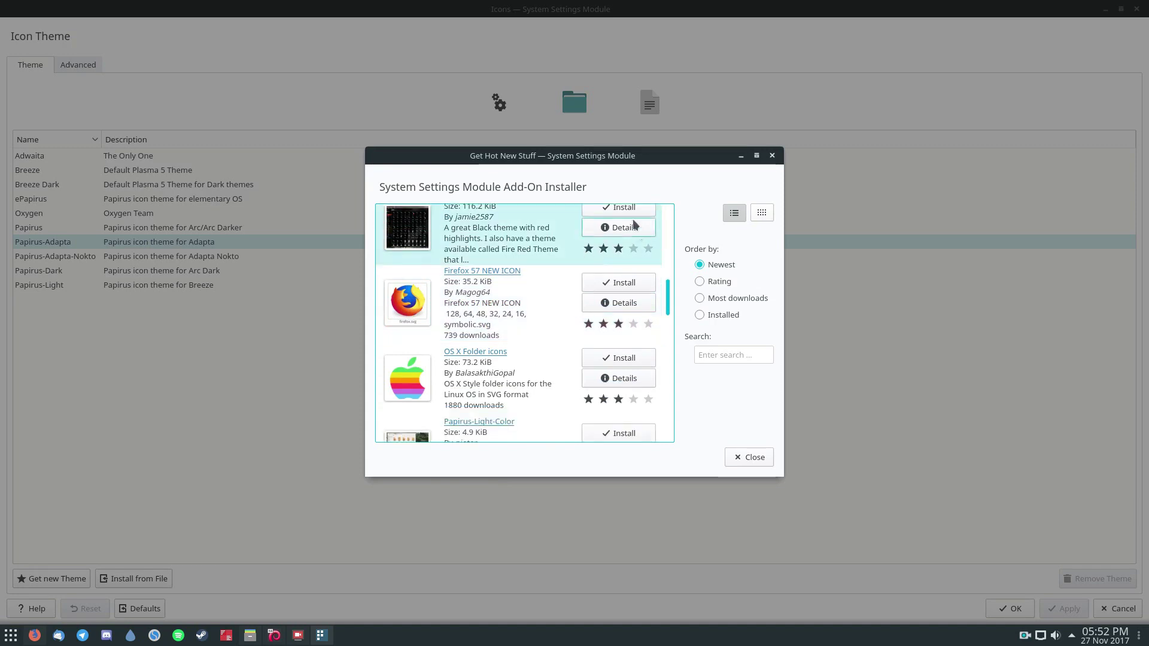
scroll(538, 287, up, 3)
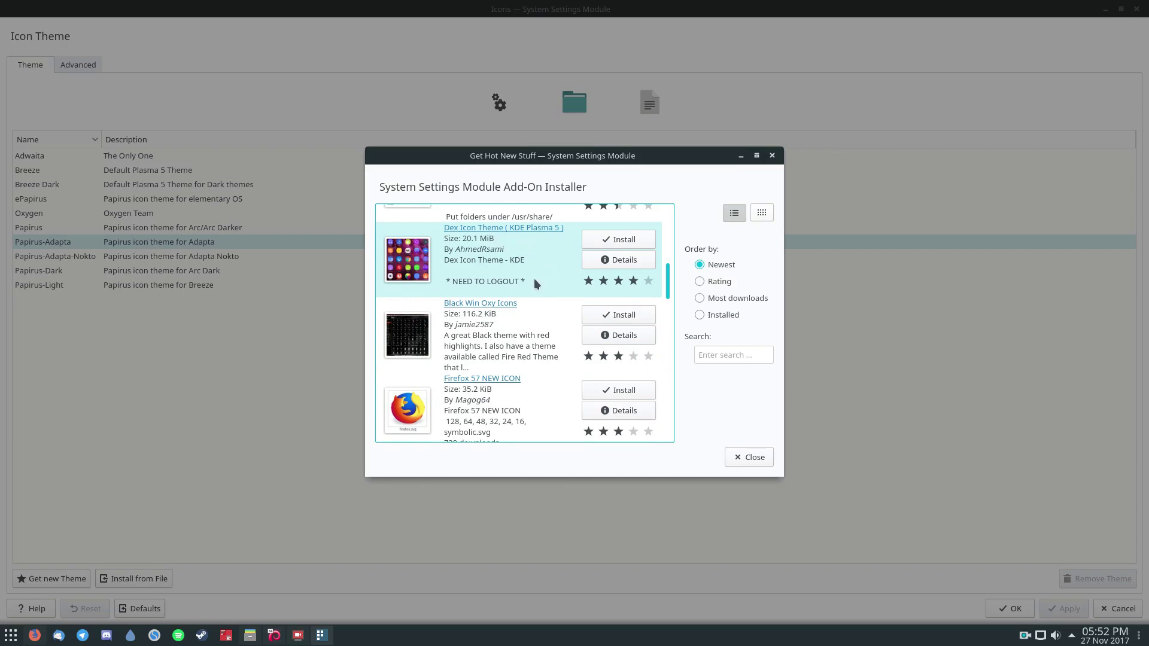
scroll(534, 281, up, 3)
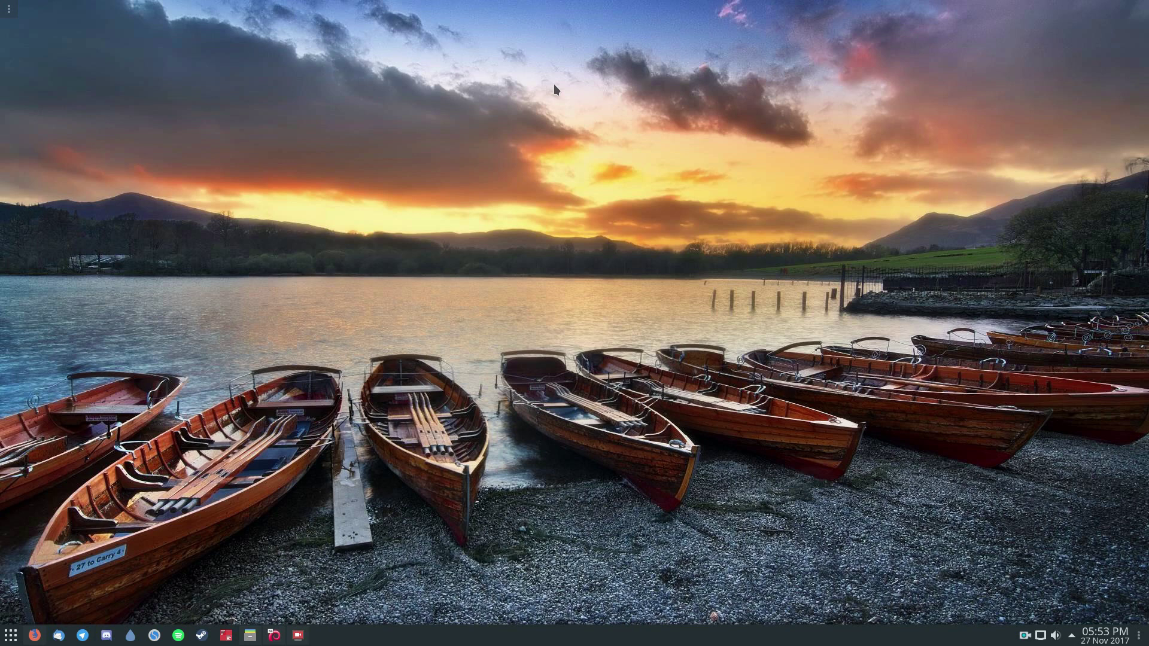
- Open the Look And Feel settings from a launcher search and browse the Get New Looks store
key(super)
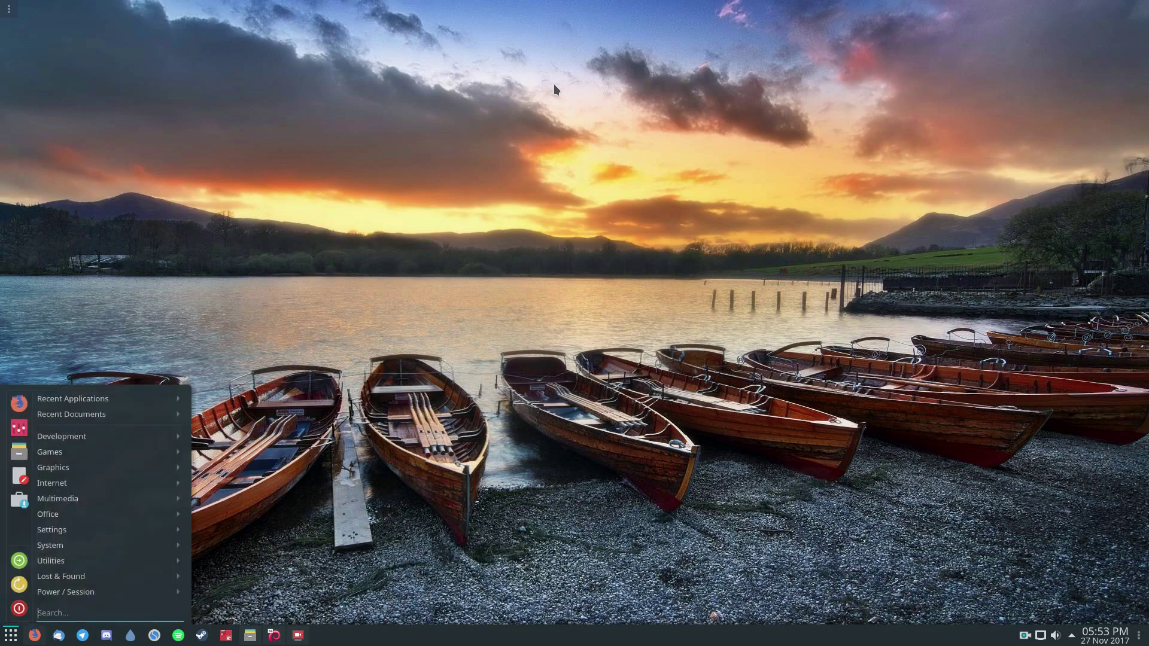
text(looks)
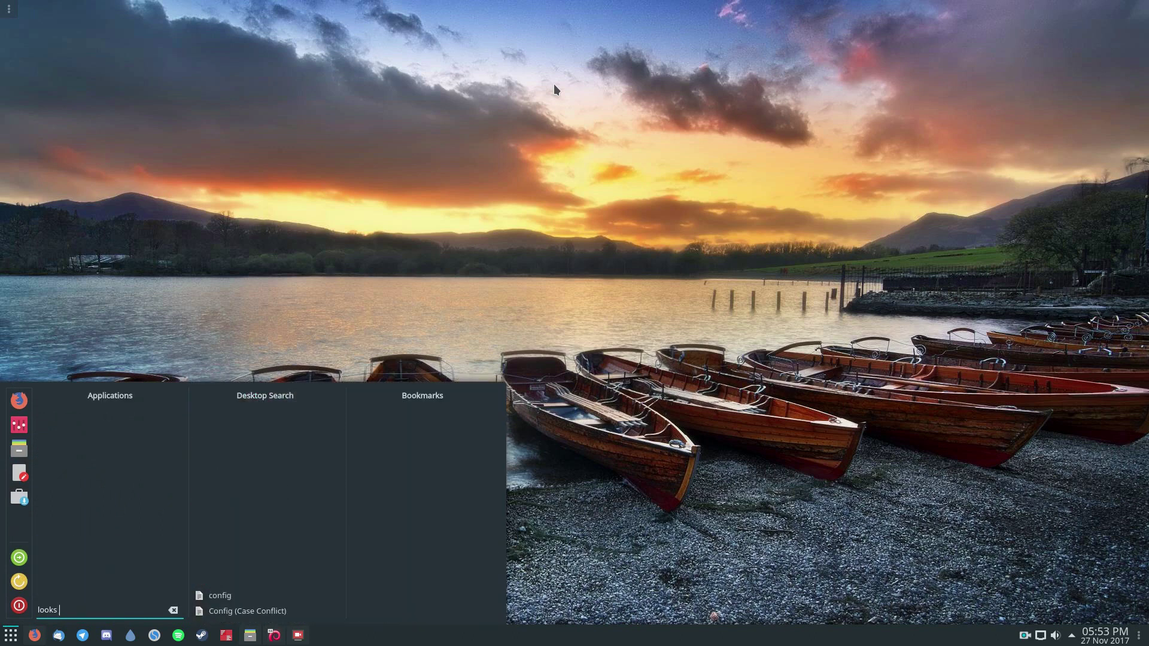
text(  and f)
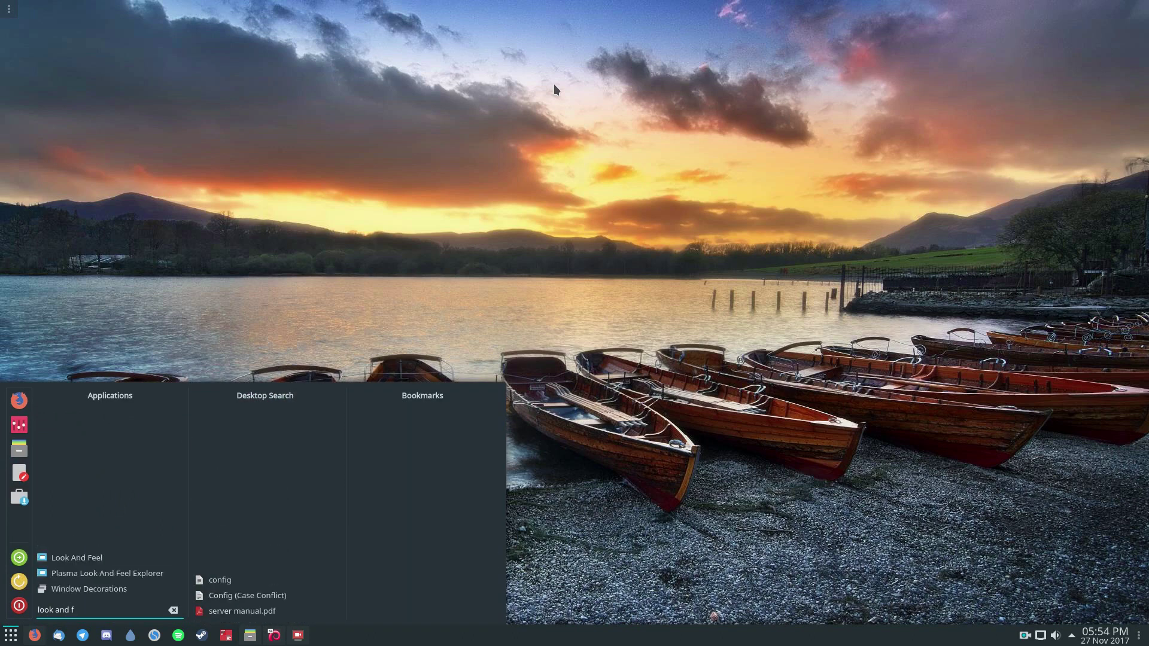
key(Down)
key(Return)
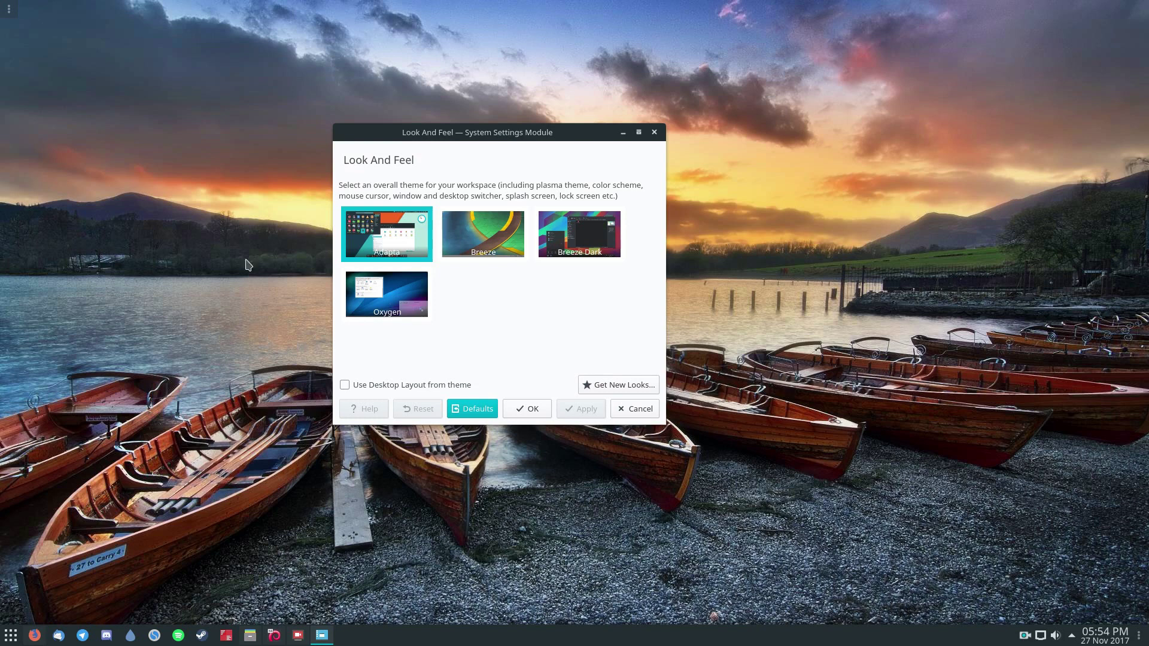
click(622, 384)
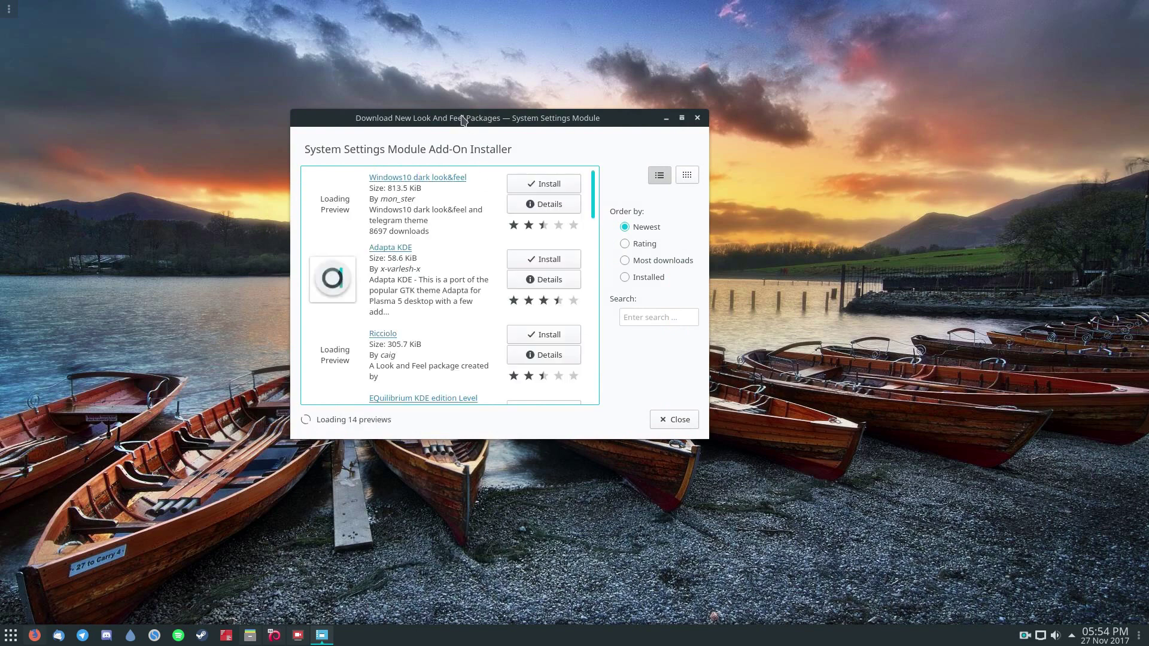
- Move the store and Look And Feel windows apart, then preview and select the Breeze global theme
drag(456, 142, 745, 86)
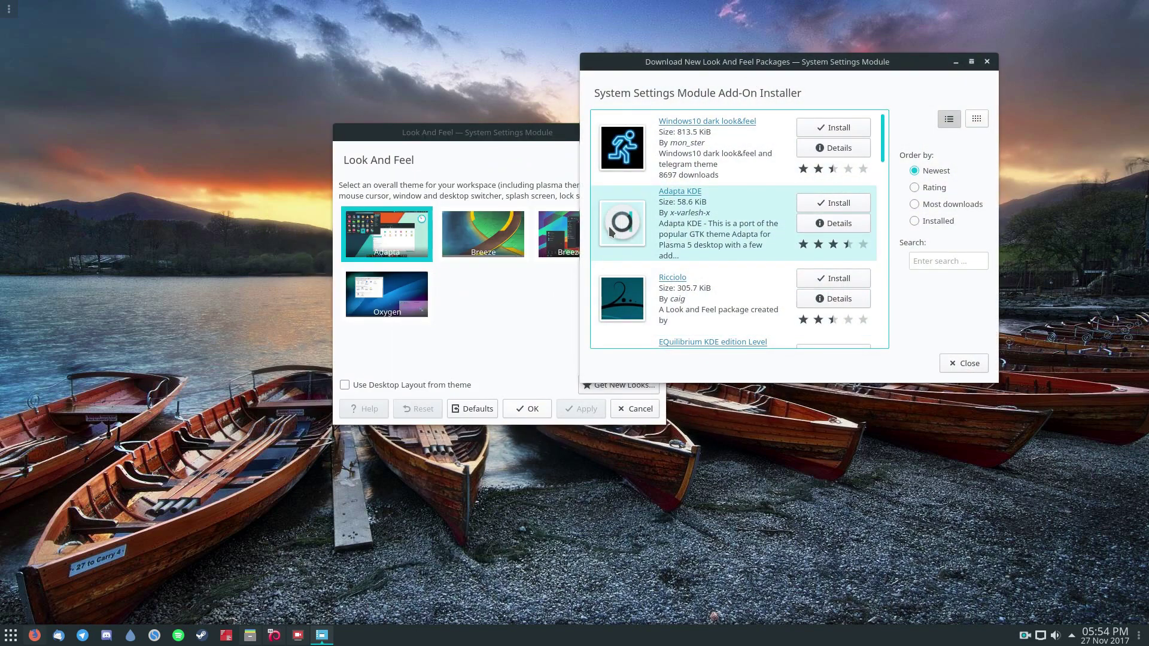
drag(485, 138, 373, 114)
mouse_move(406, 196)
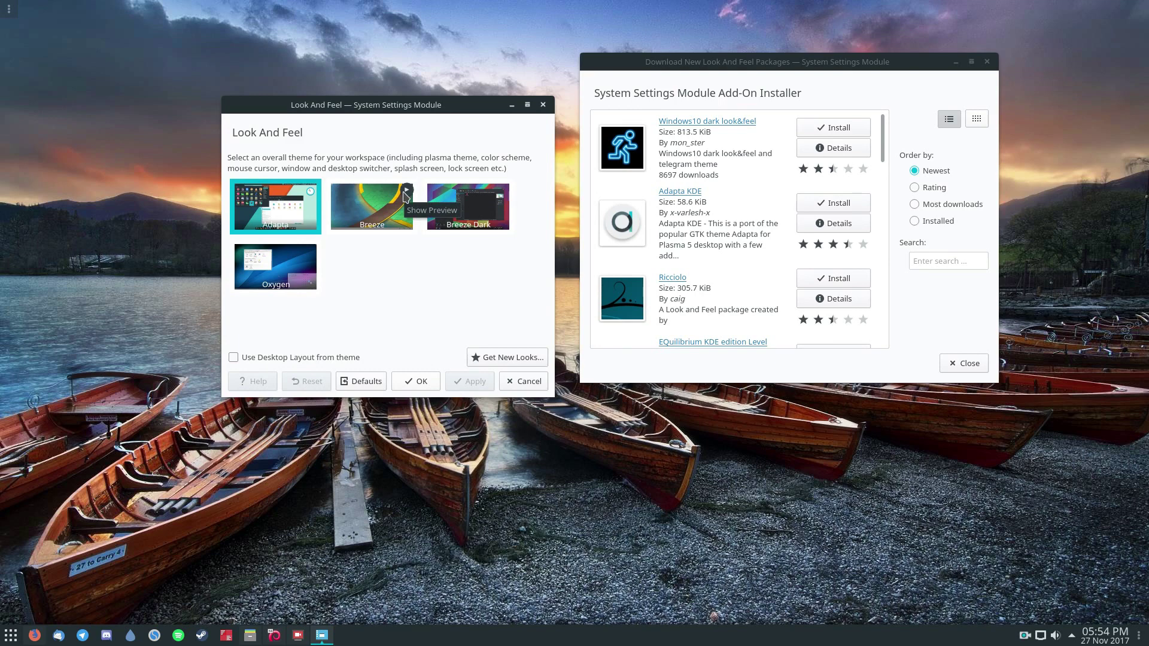
click(407, 193)
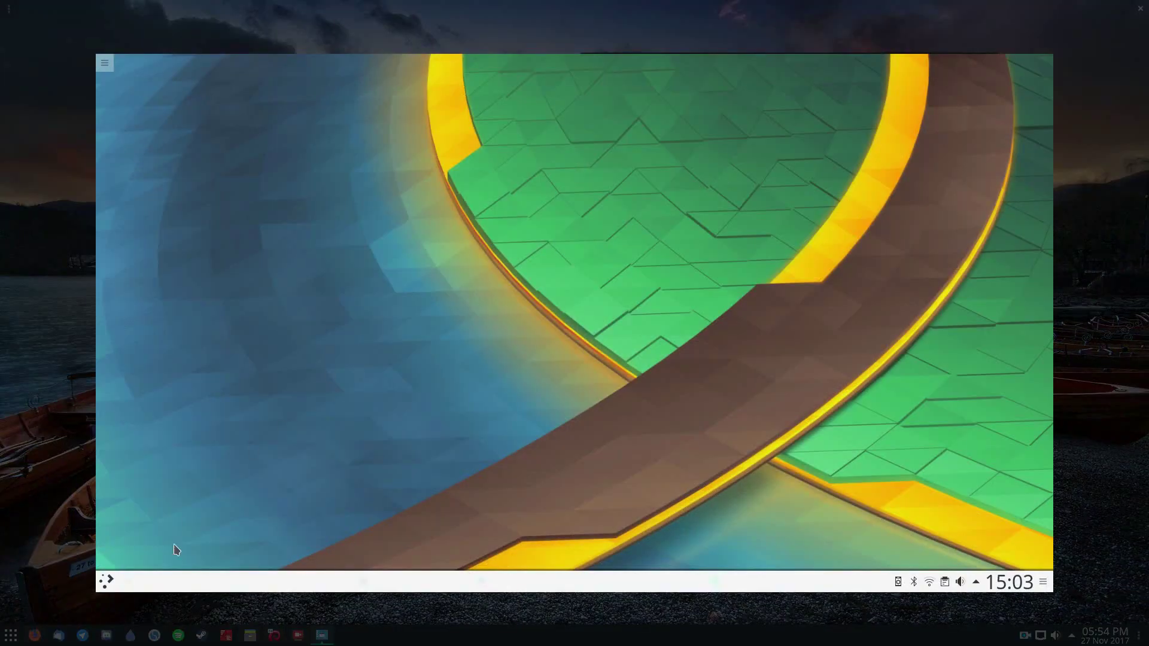
click(974, 468)
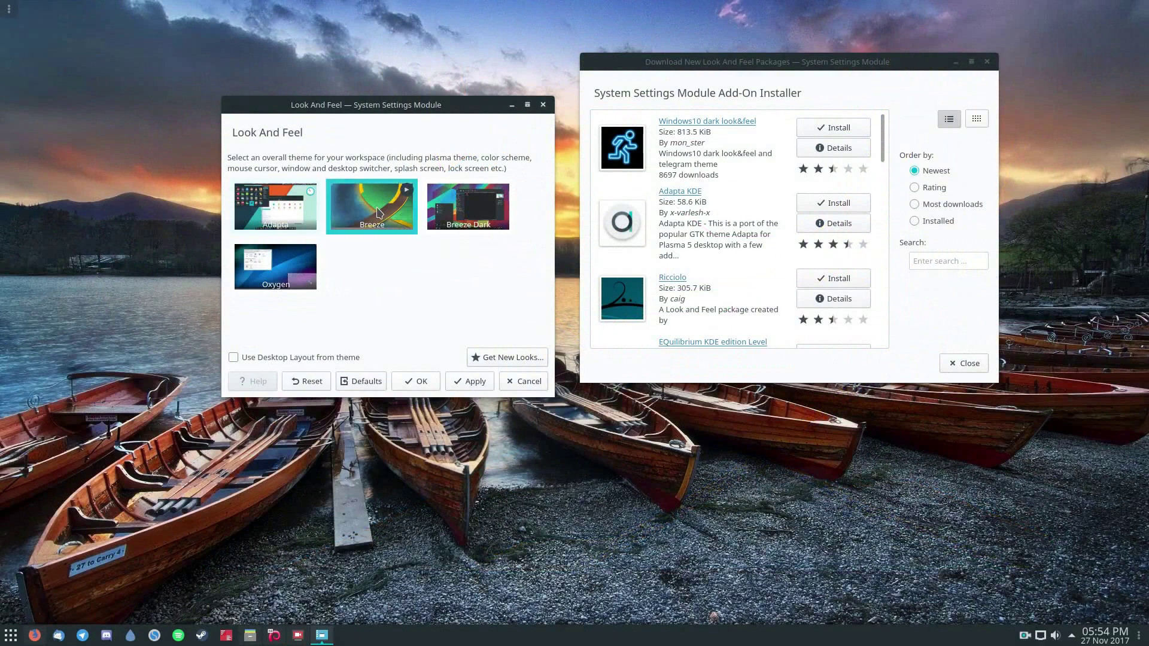
- Apply the Breeze global theme
click(464, 384)
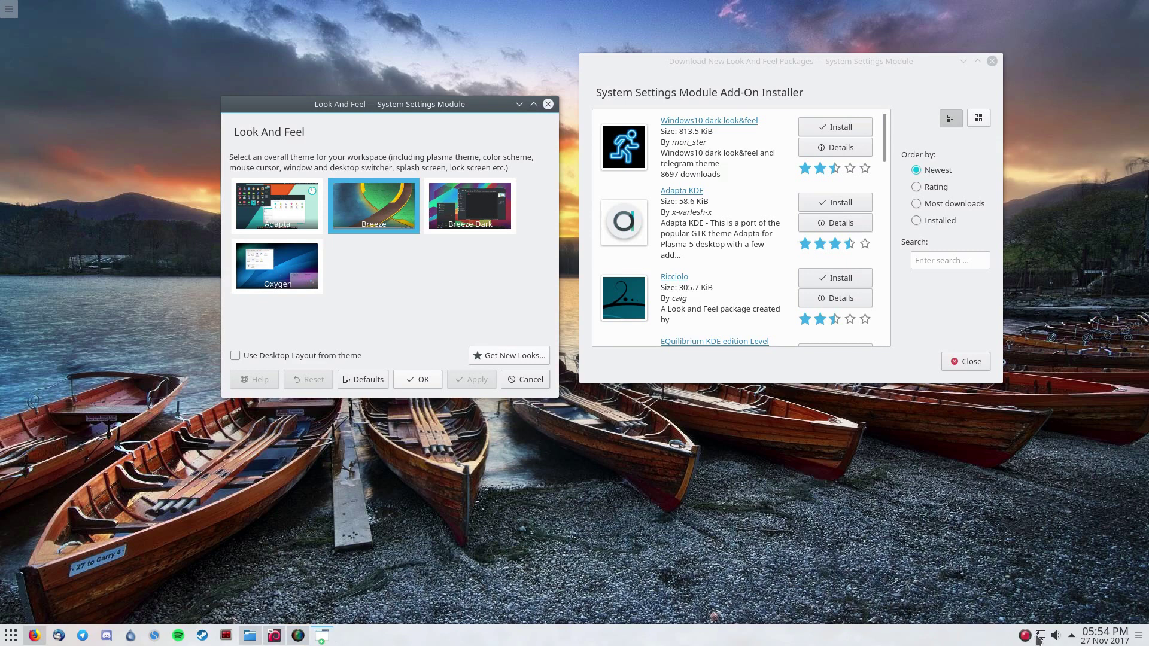
click(8, 634)
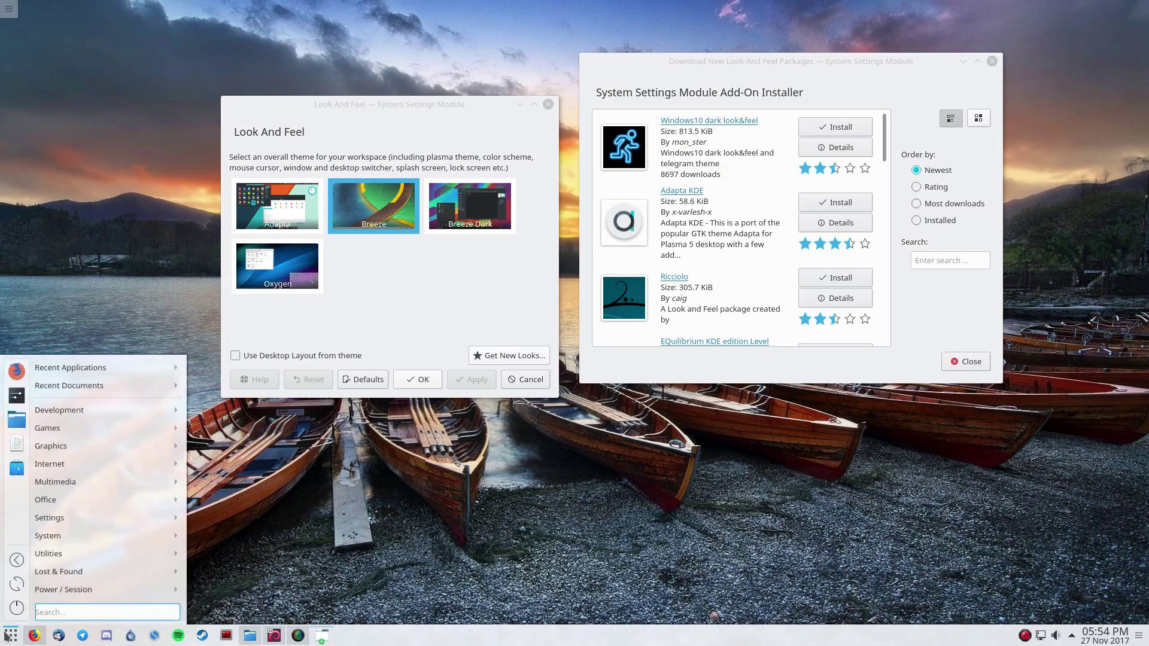
click(8, 635)
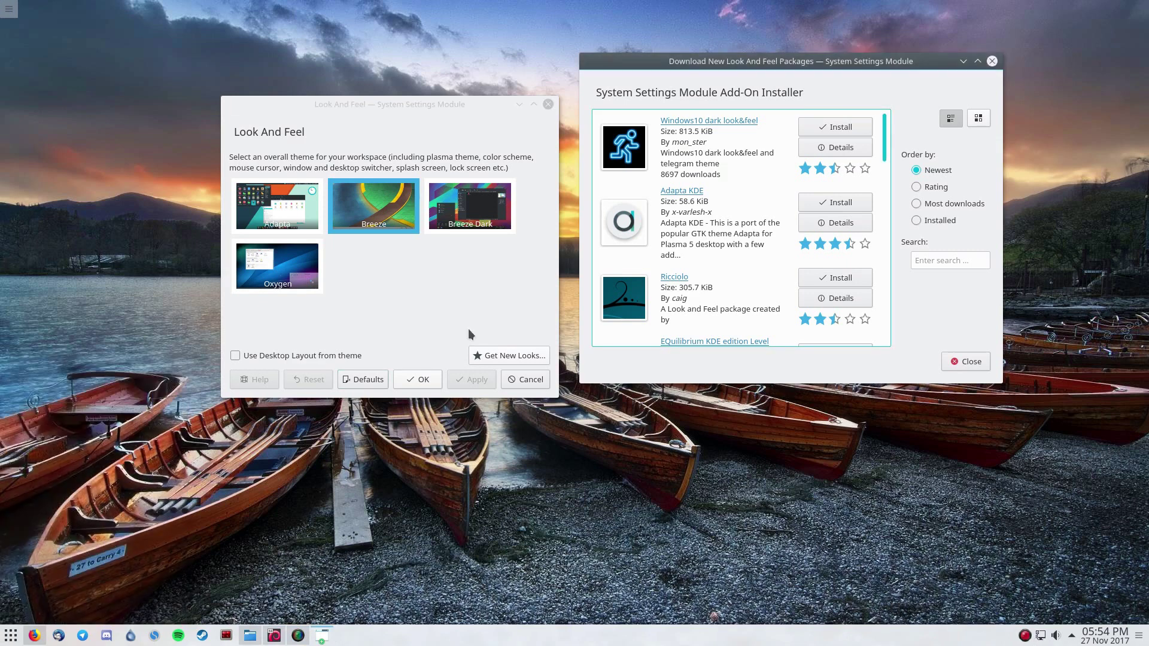
mouse_move(395, 230)
- Select and apply the Adapta global theme, then move the Look And Feel window lower
click(277, 207)
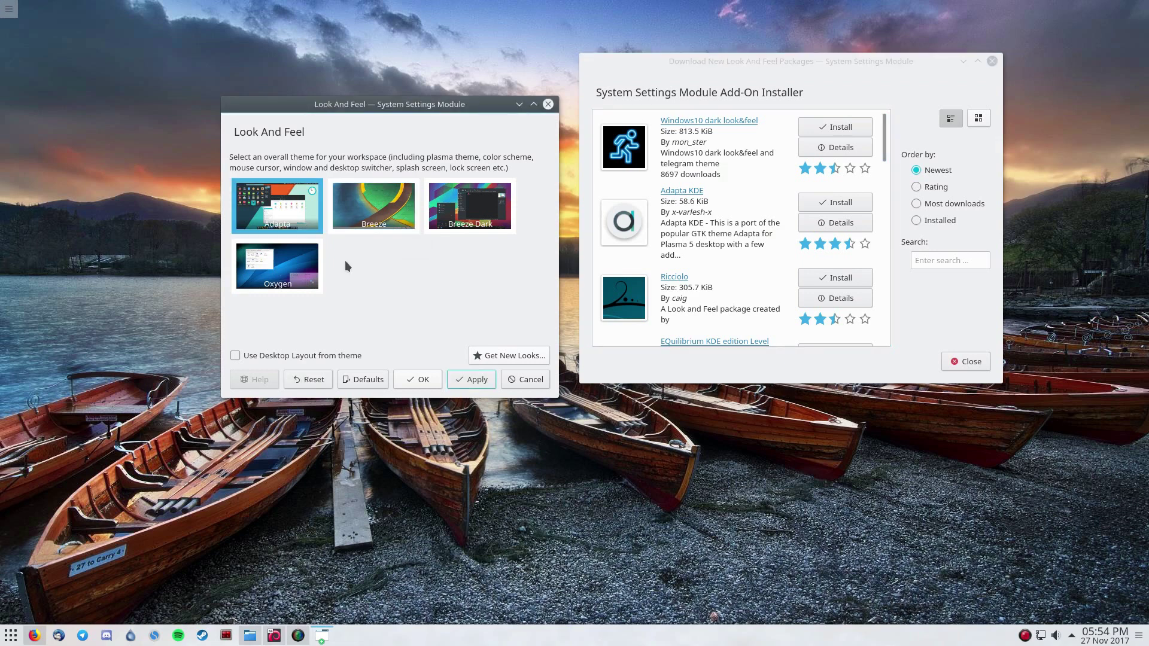
click(476, 384)
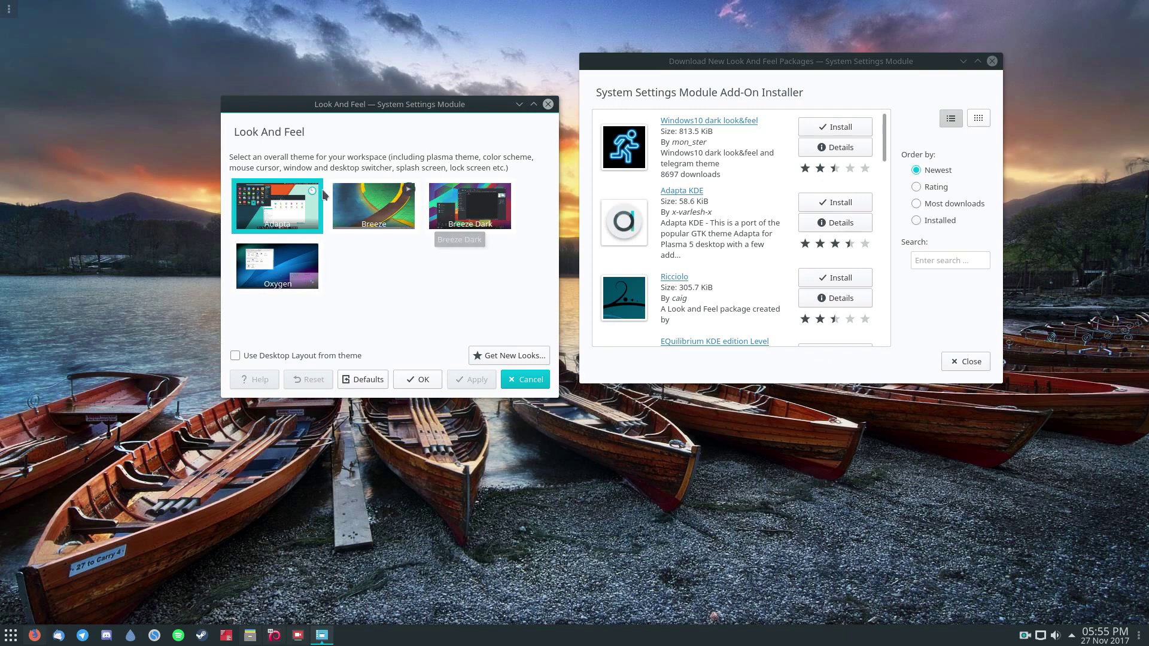
drag(442, 111, 442, 177)
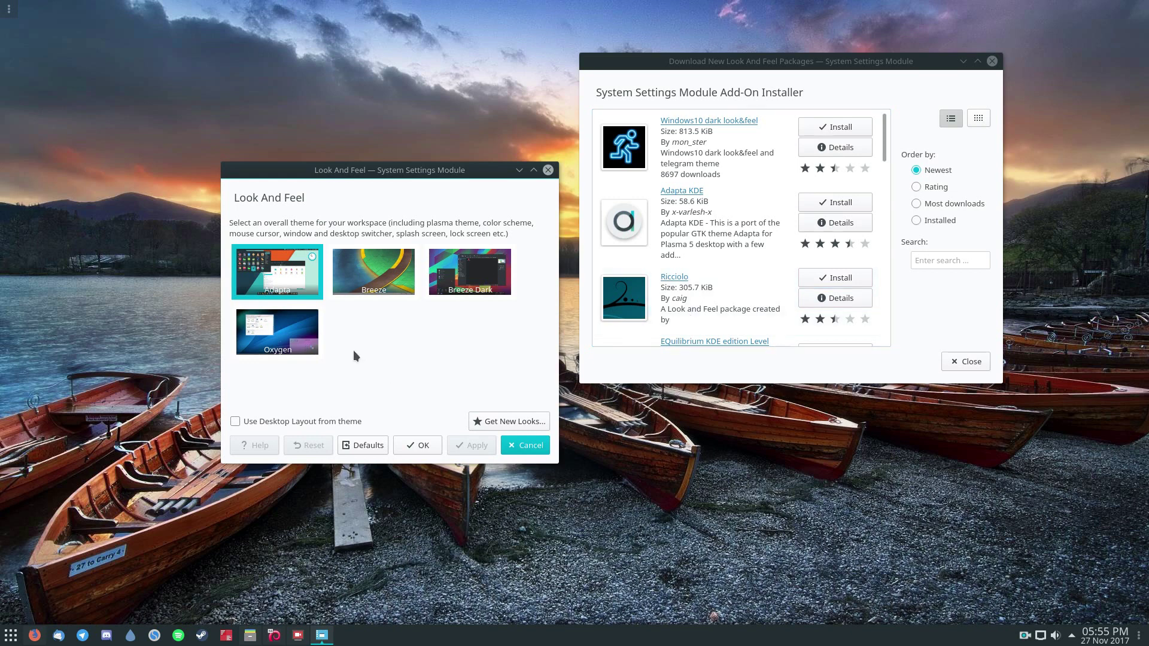
- Apply the Oxygen global theme and install the Numix Look and Feel package from the store
click(307, 349)
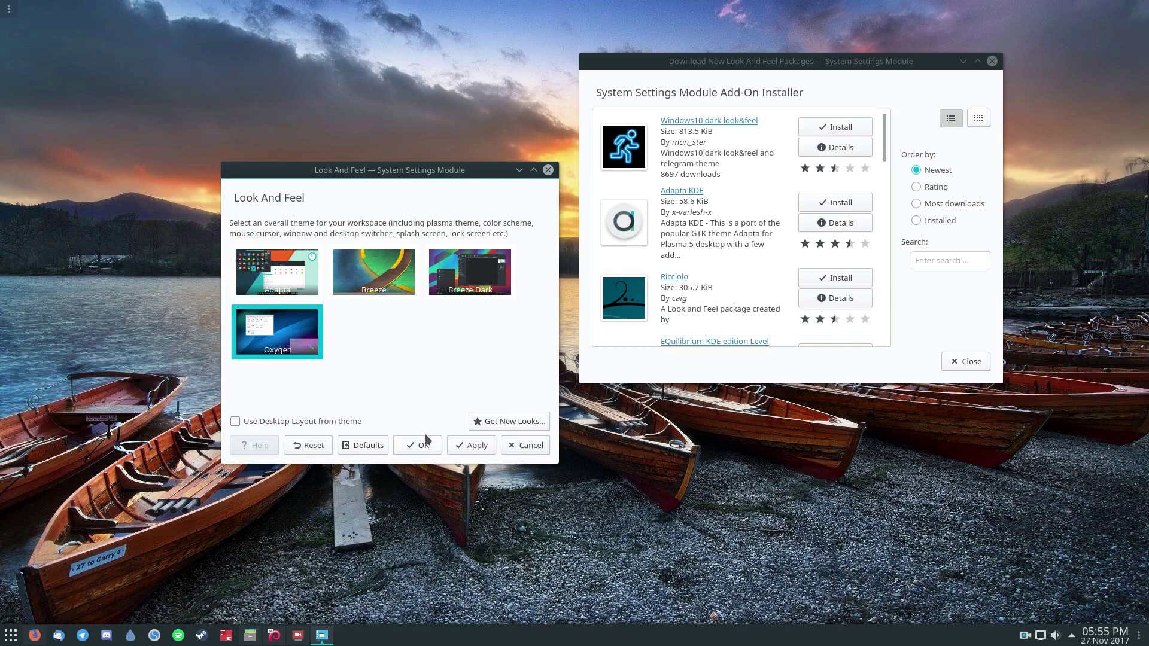
click(474, 447)
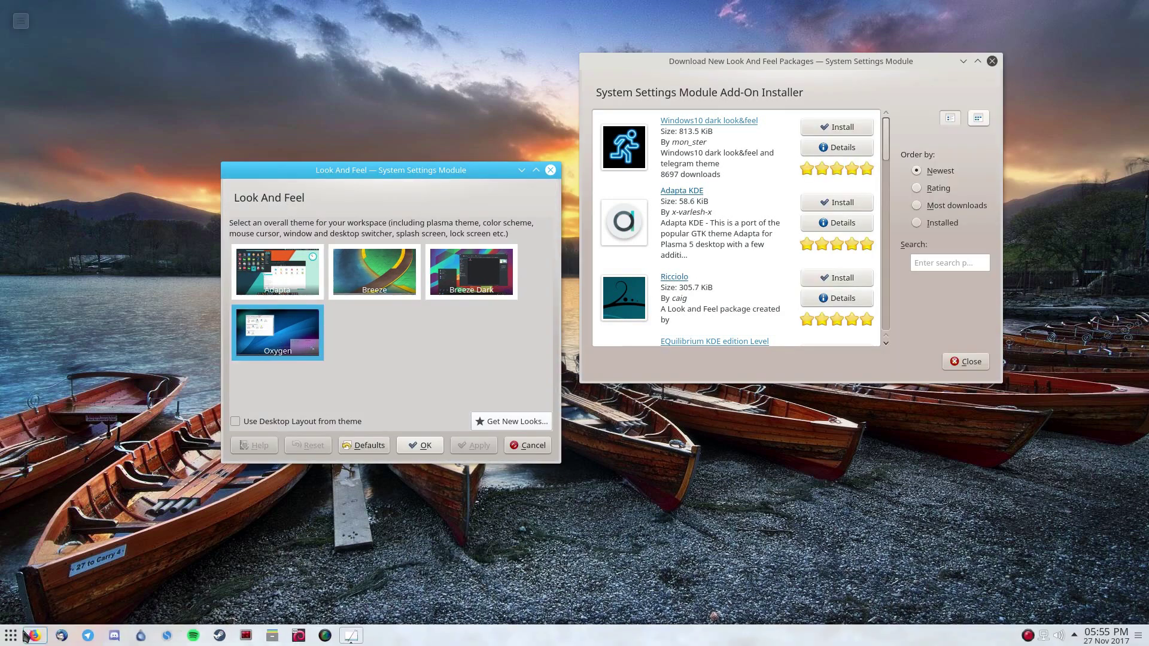
click(605, 245)
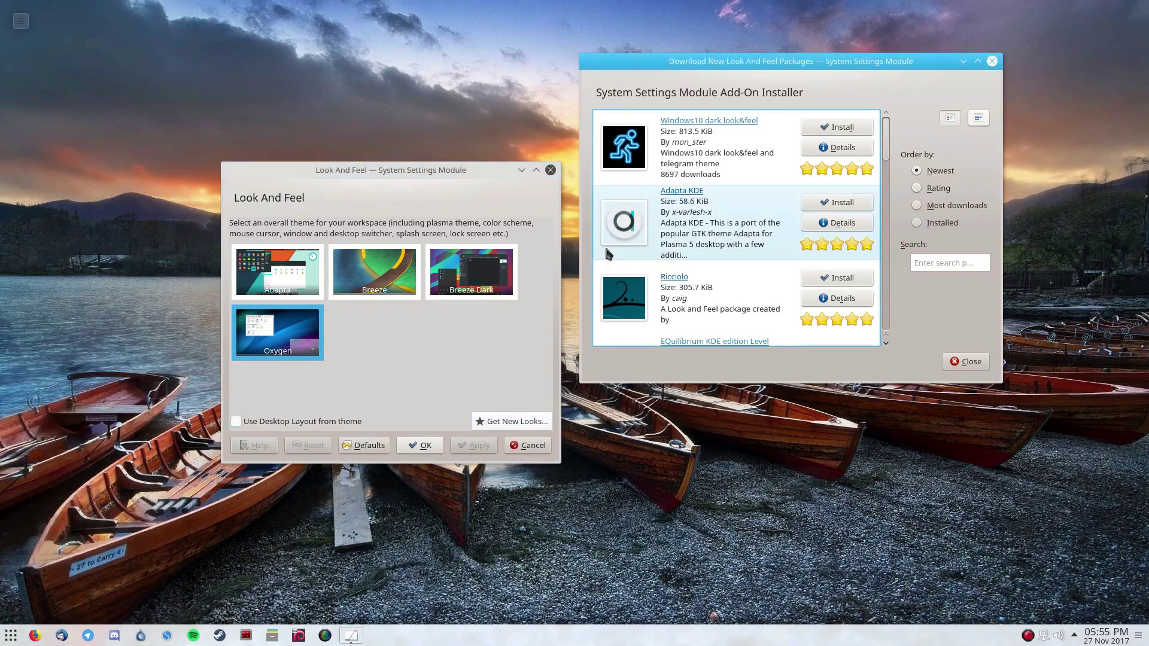
scroll(744, 278, down, 4)
scroll(740, 286, down, 1)
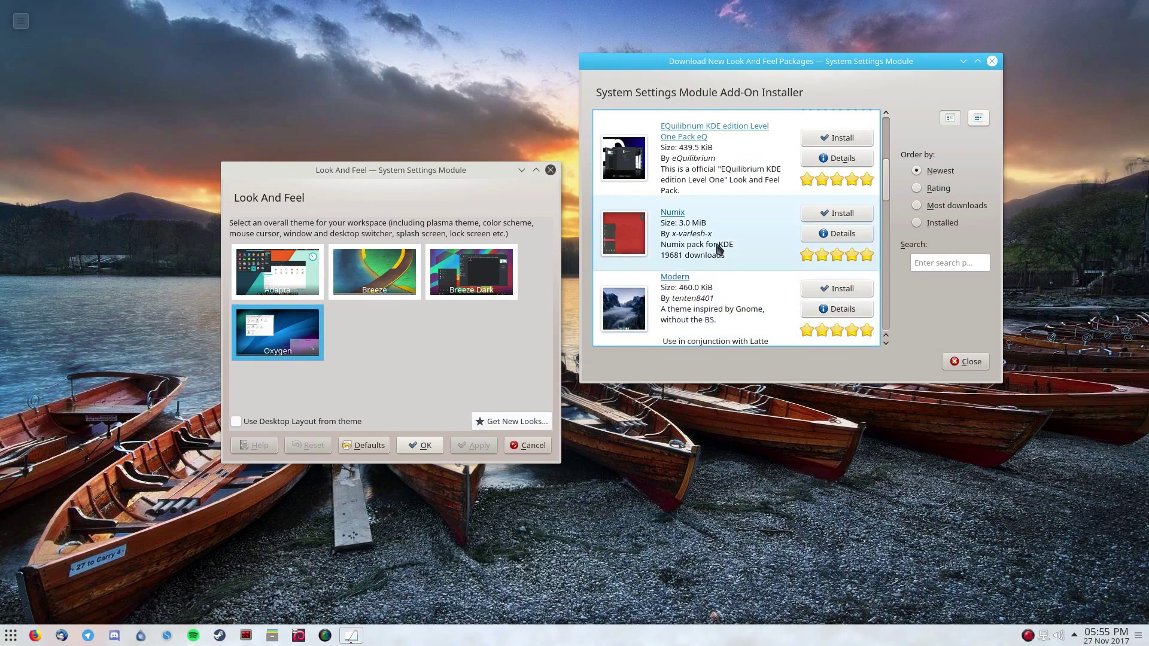
click(853, 213)
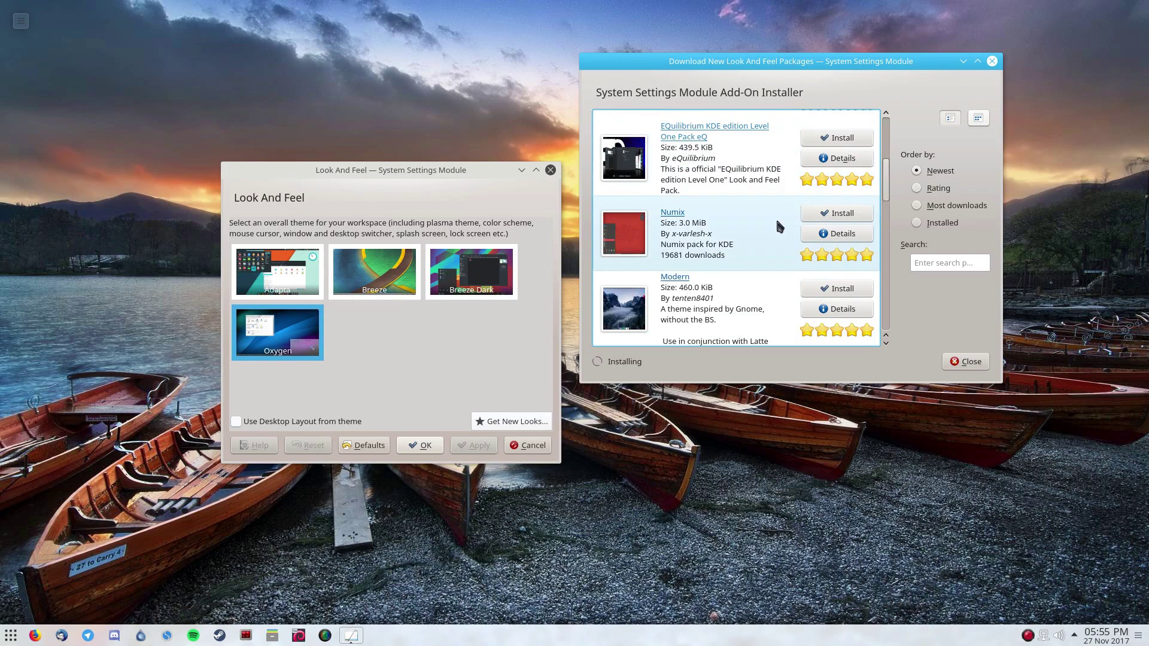